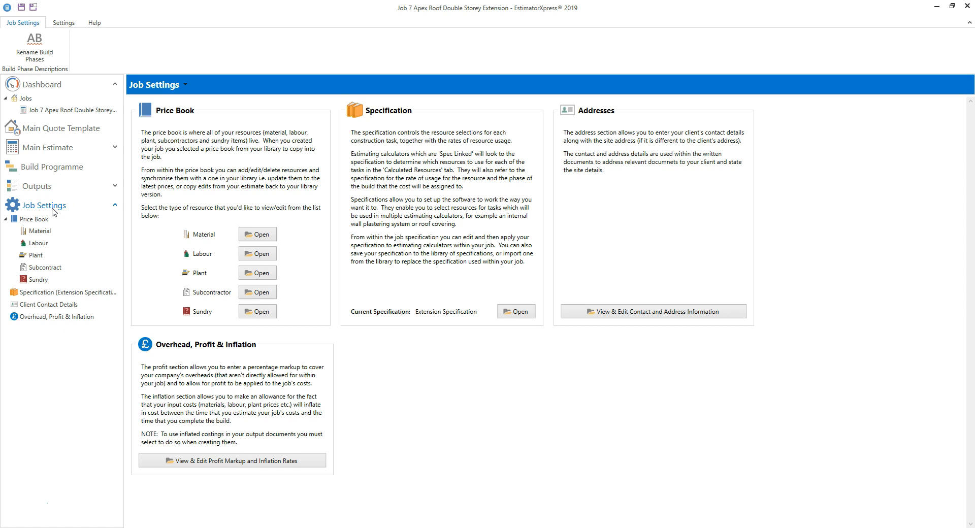
# Enter the client's name, address, mobile and e-mail in the client contact details, and set the site address to the client address.
pyautogui.click(638, 315)
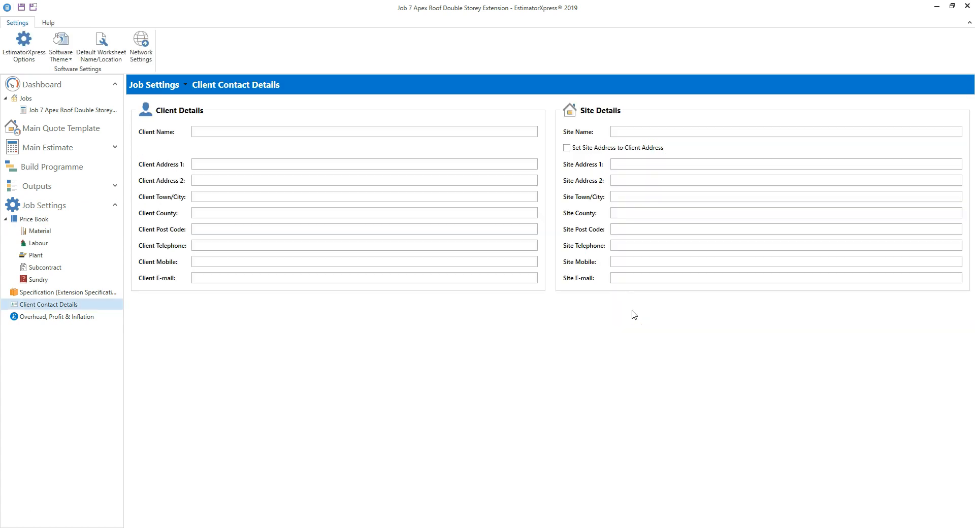
pyautogui.click(277, 131)
pyautogui.write('Mr and Mrs Jones')
pyautogui.press('Tab')
pyautogui.write('4 Maple Drive')
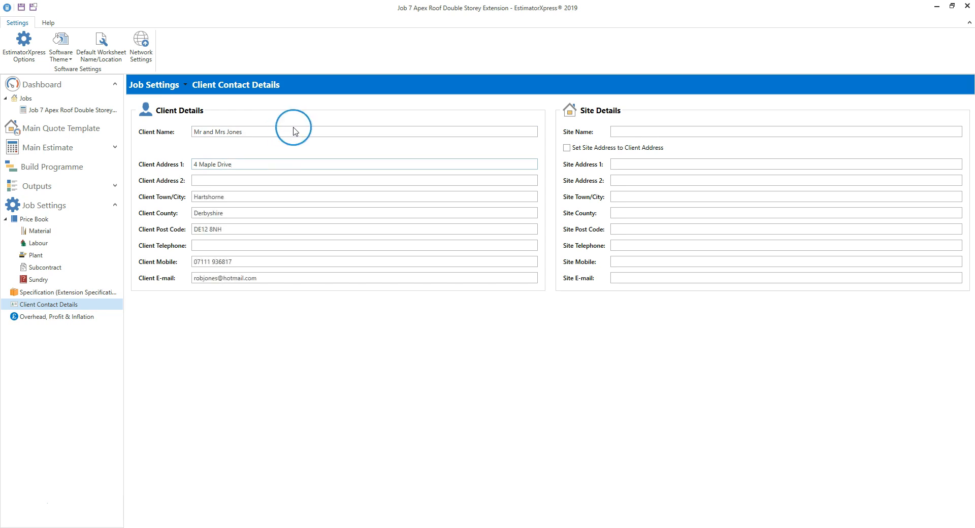
pyautogui.click(567, 148)
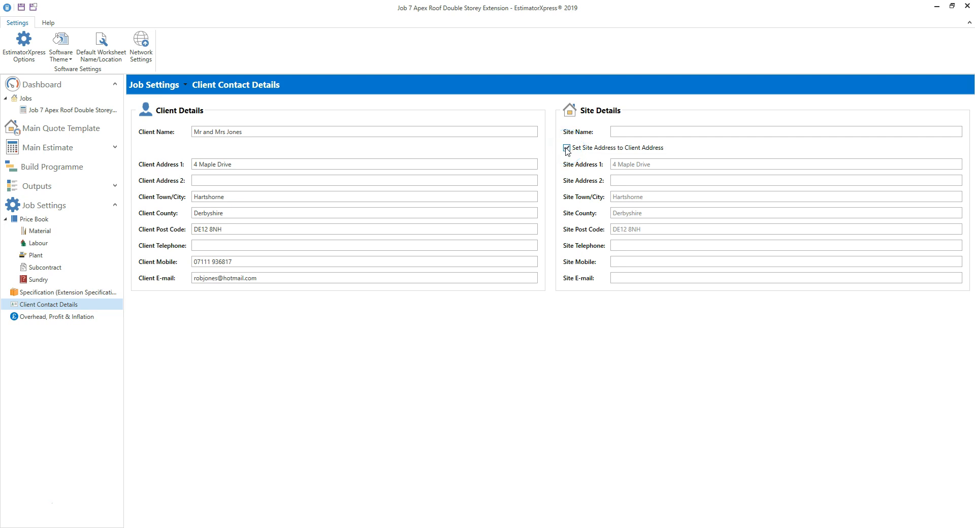
# Set the Subcontractor overhead markup to 15% in the job's overhead, profit and inflation settings.
pyautogui.click(61, 317)
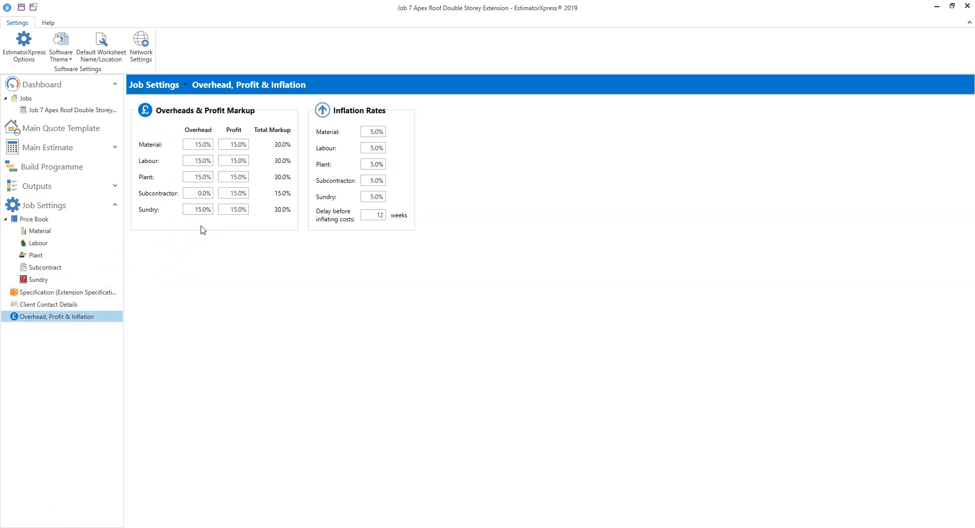
pyautogui.click(204, 195)
pyautogui.write('15')
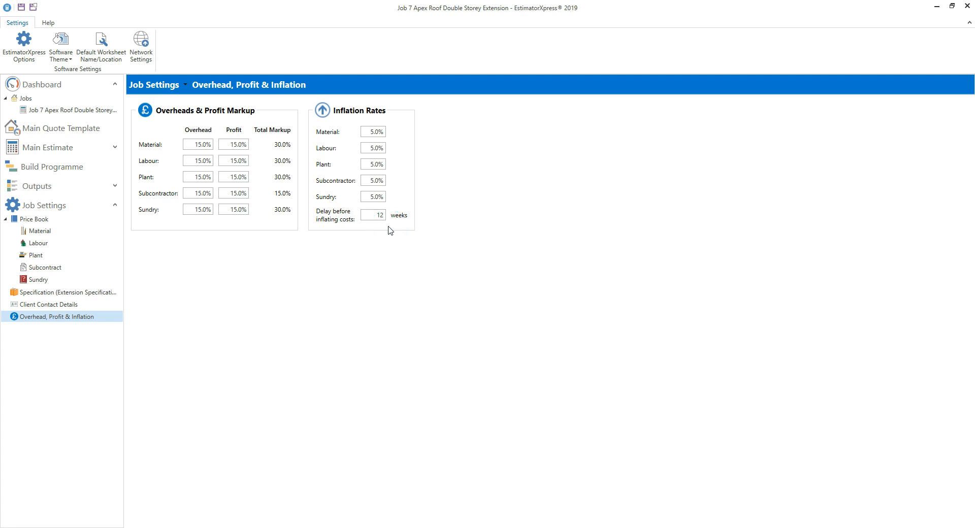
# Open the written Quote for Main Estimate and examine the layout of its cover page and letter.
pyautogui.click(40, 192)
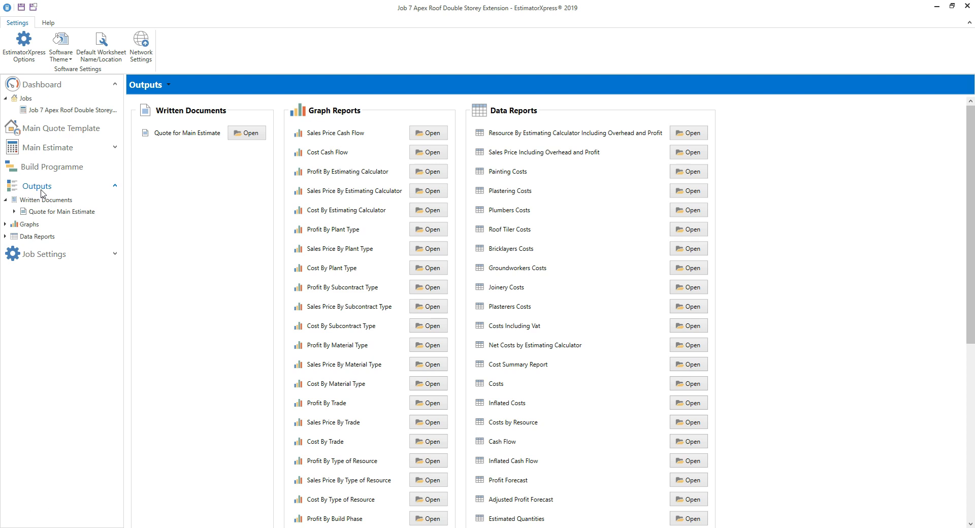
pyautogui.click(249, 134)
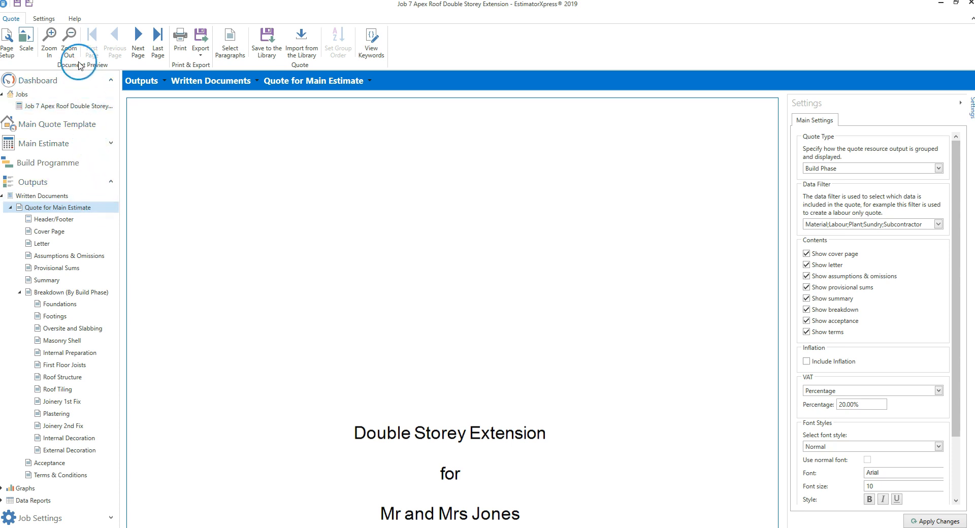
pyautogui.click(70, 46)
pyautogui.click(72, 50)
pyautogui.click(72, 50)
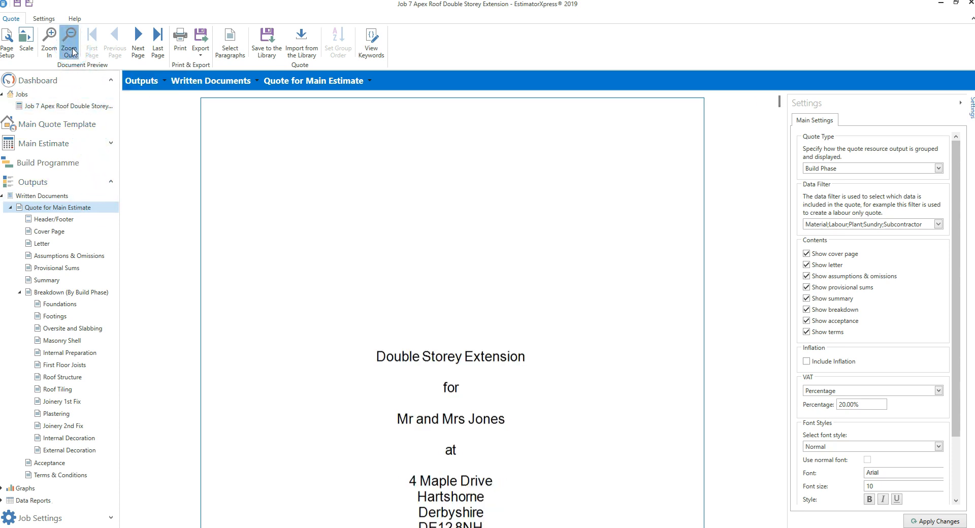
pyautogui.click(72, 50)
pyautogui.click(49, 52)
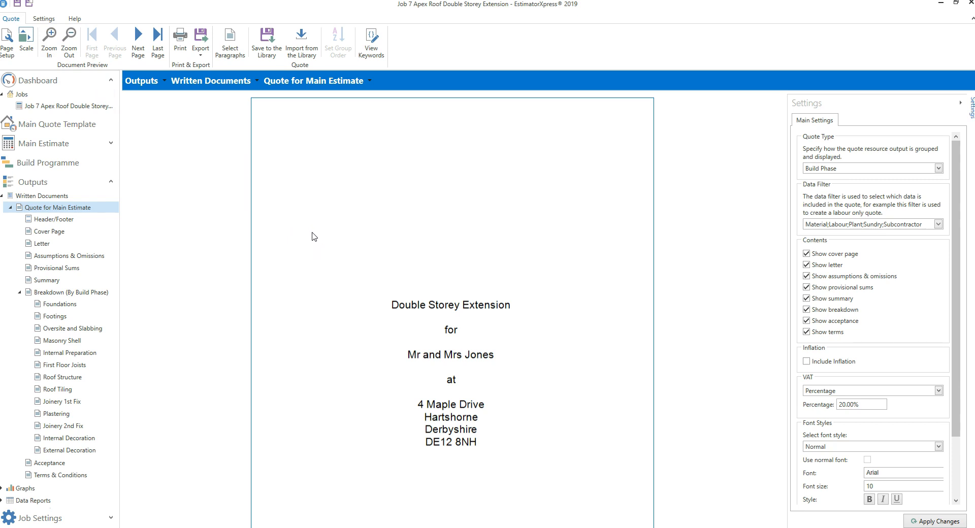
pyautogui.scroll(5, 312, 237)
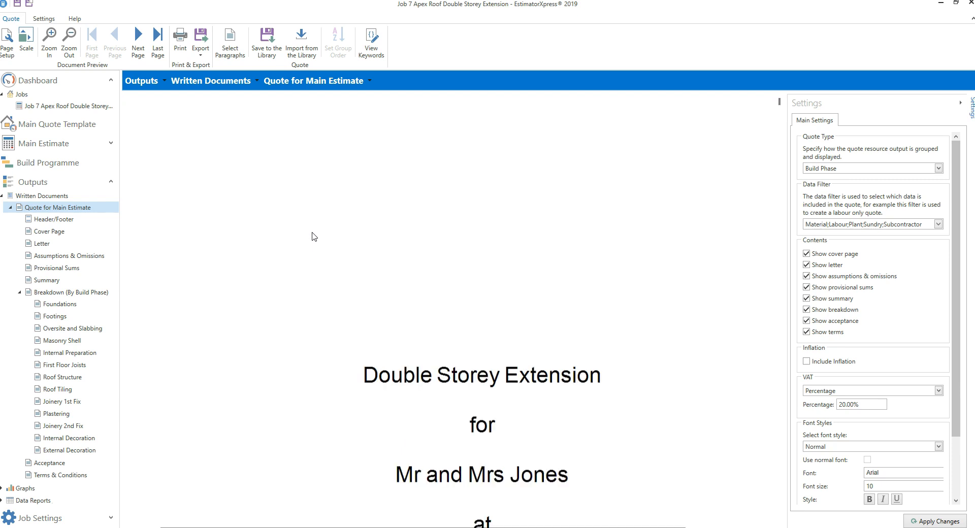
pyautogui.scroll(-5, 312, 236)
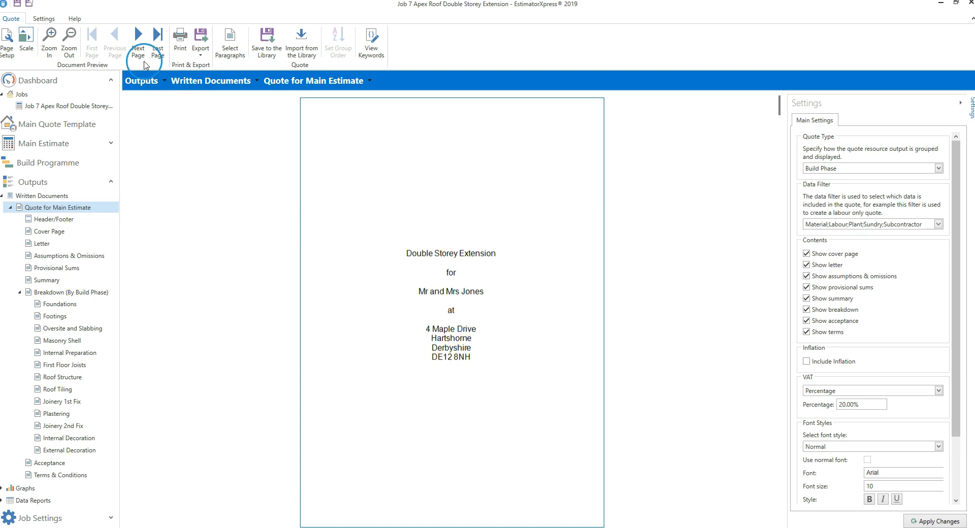
pyautogui.click(139, 51)
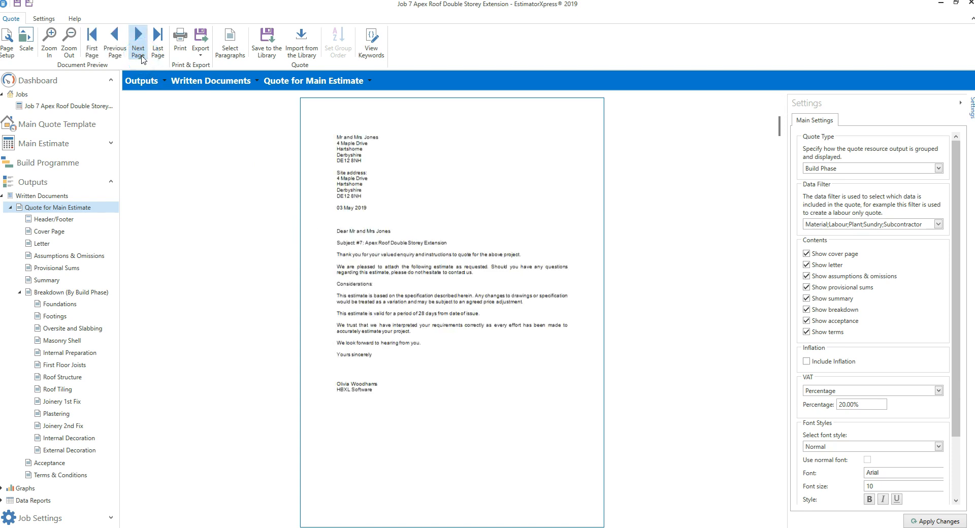
pyautogui.click(139, 51)
pyautogui.doubleClick(120, 53)
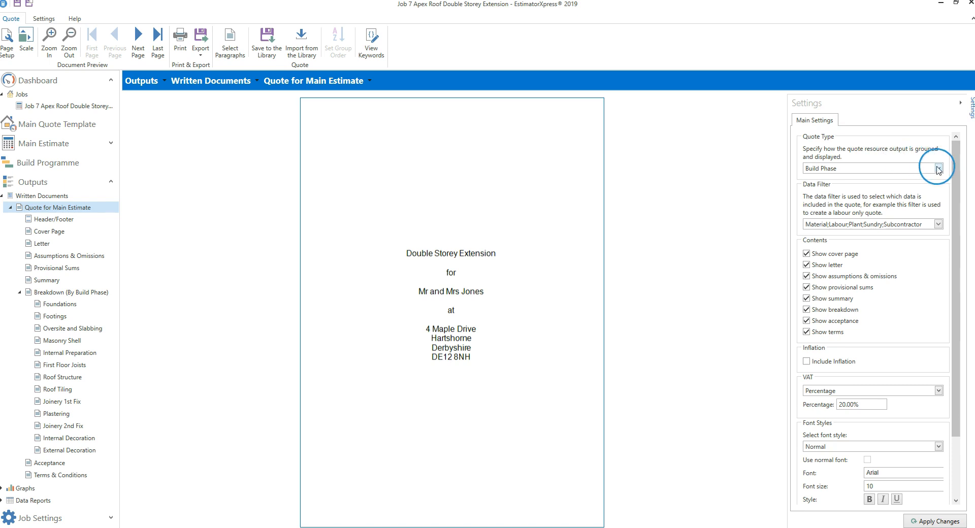
# Set the quote type to Build Phase and include all resource types in the data filter.
pyautogui.click(938, 169)
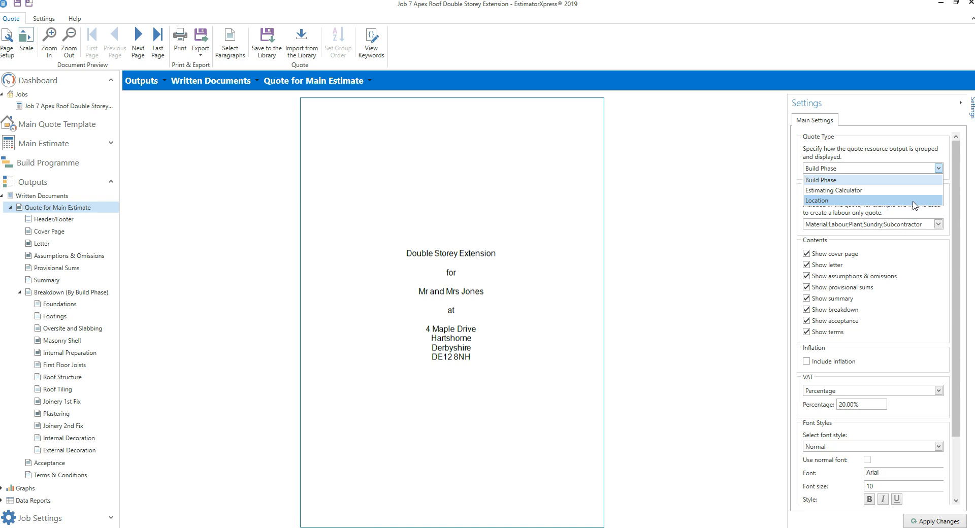
pyautogui.click(912, 181)
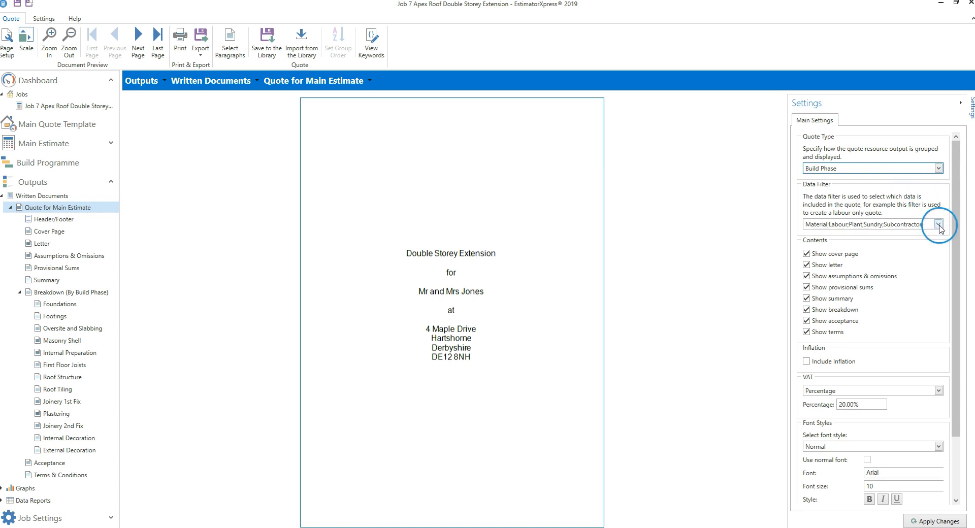
pyautogui.click(939, 225)
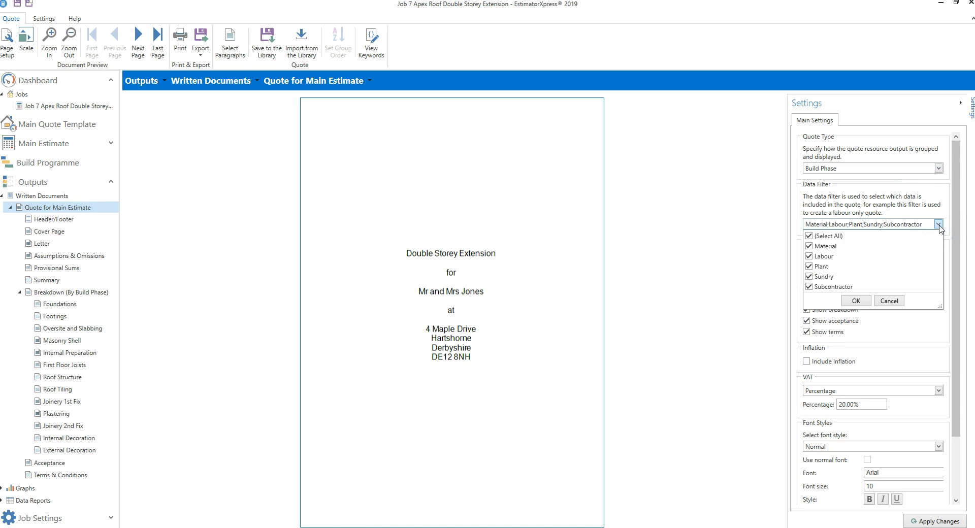
pyautogui.click(809, 236)
pyautogui.click(809, 256)
pyautogui.click(809, 237)
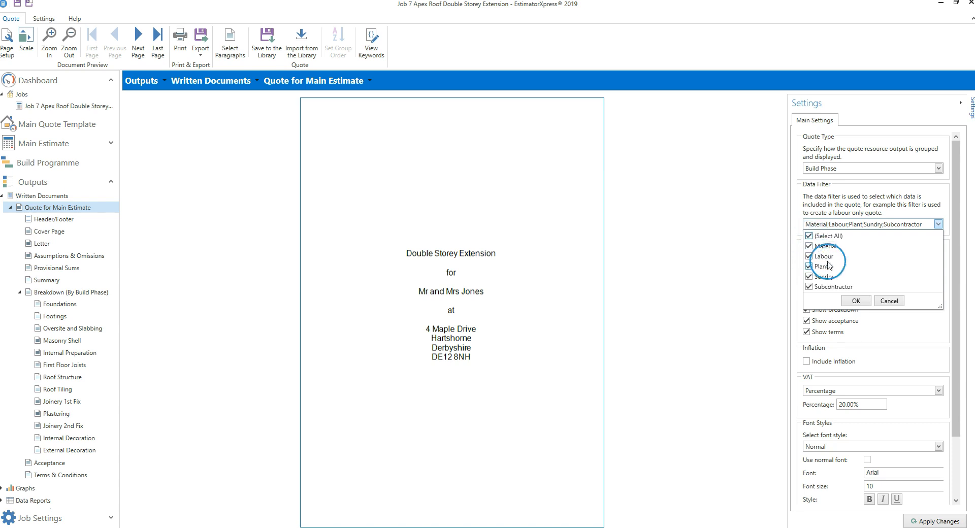
pyautogui.click(856, 301)
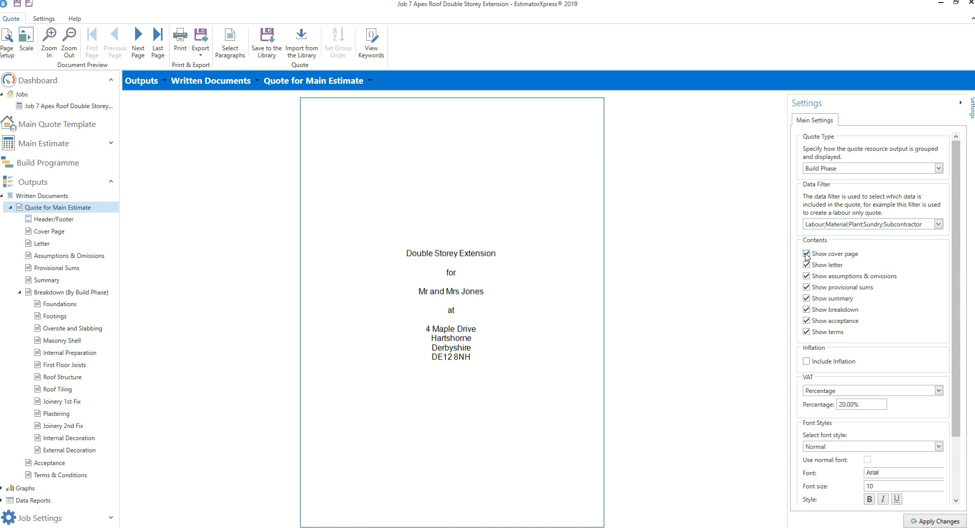
# Turn the quote's cover page off and back on, applying the settings each time.
pyautogui.click(806, 254)
pyautogui.click(930, 523)
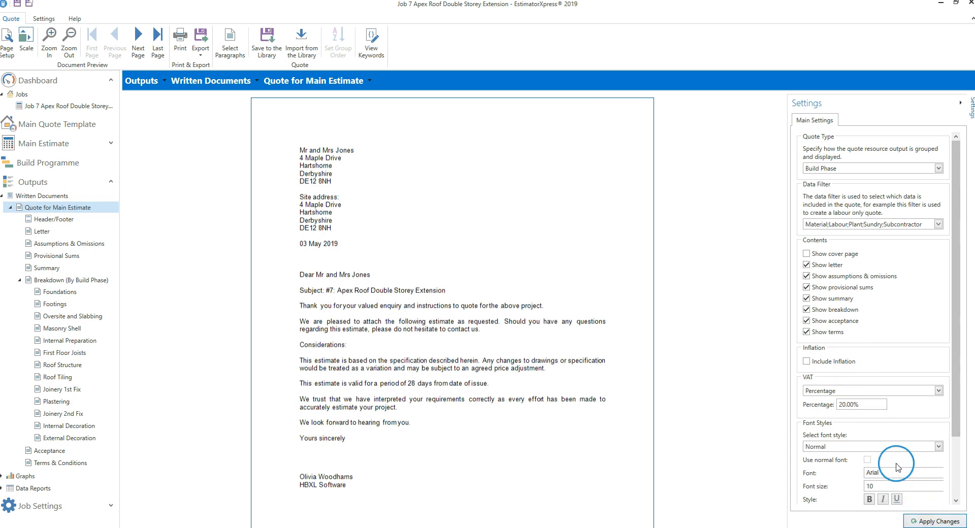
pyautogui.click(807, 254)
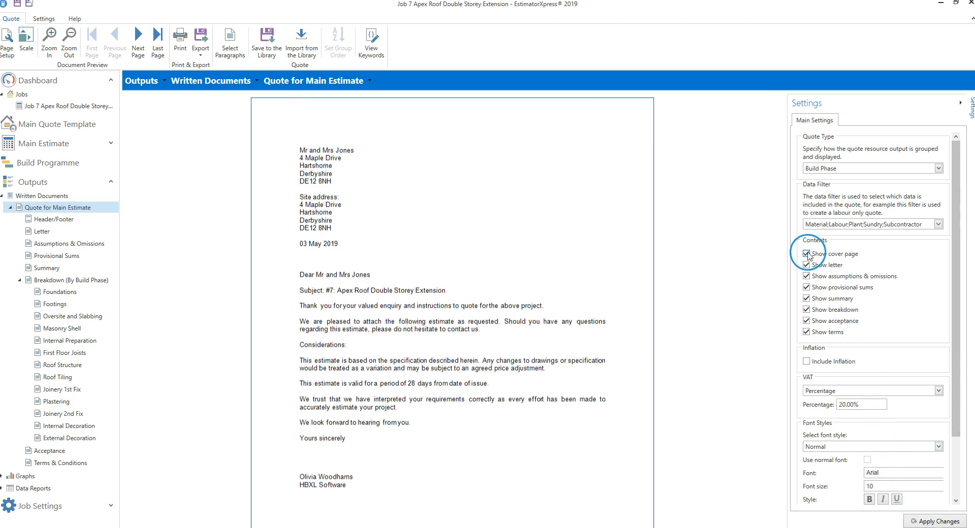
pyautogui.click(933, 523)
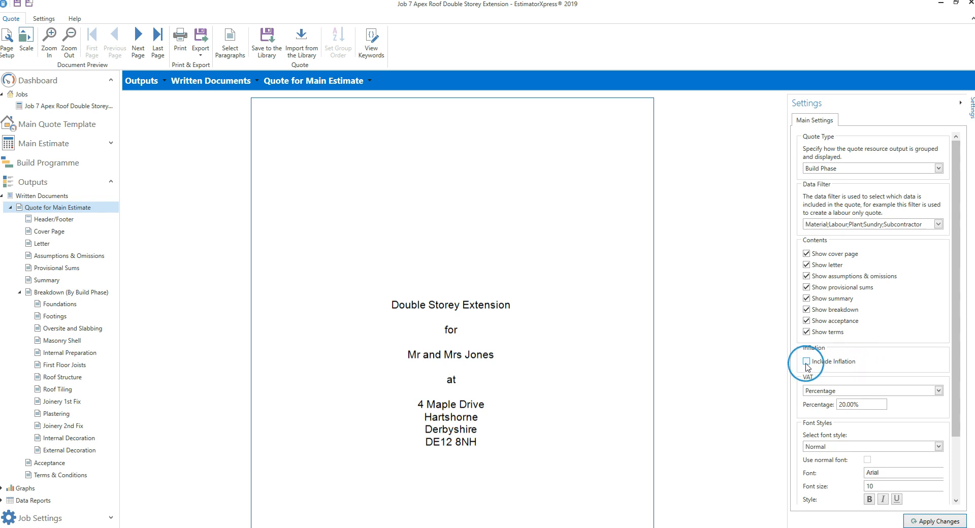
# Include inflation in the quote and set its VAT method to Percentage.
pyautogui.click(807, 362)
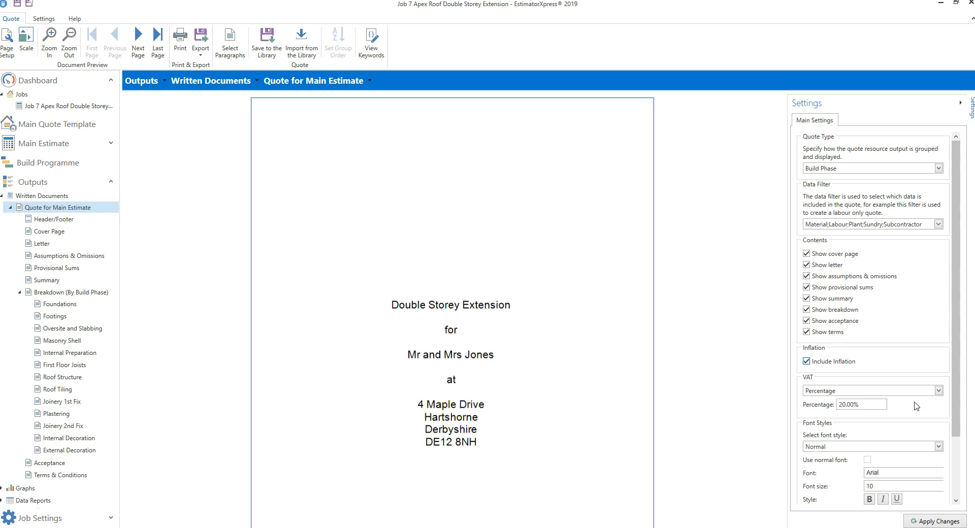
pyautogui.click(938, 391)
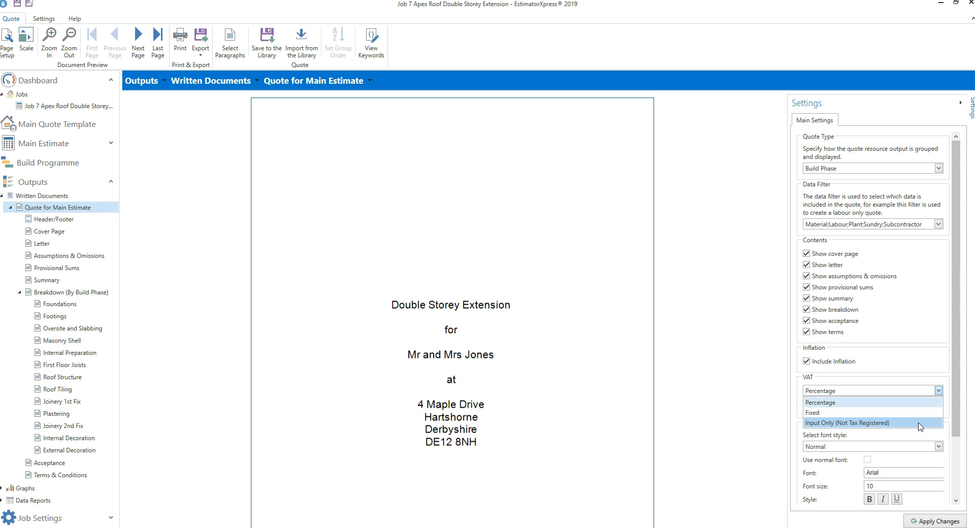
pyautogui.click(931, 403)
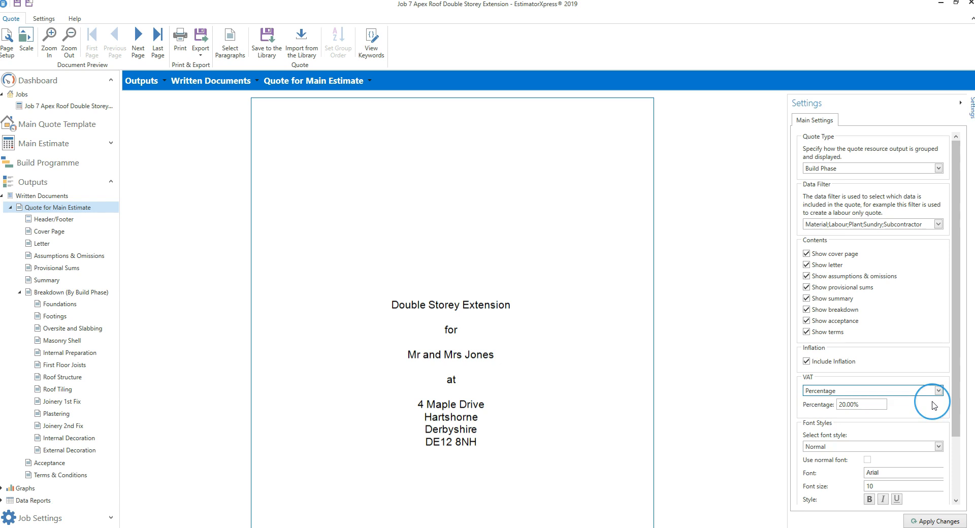
pyautogui.click(896, 433)
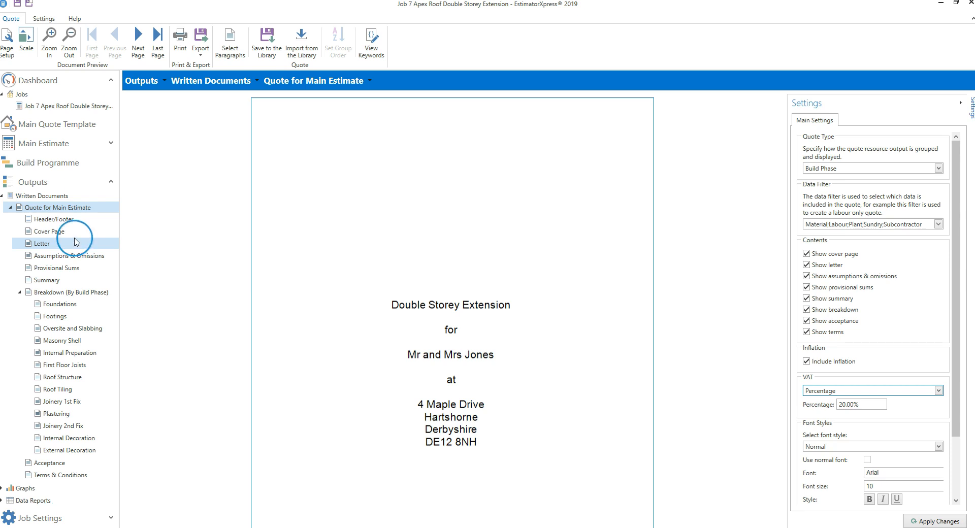
# Replace the reference description keyword in the cover page text with "Double Storey Rear Extension" and apply the change.
pyautogui.click(75, 233)
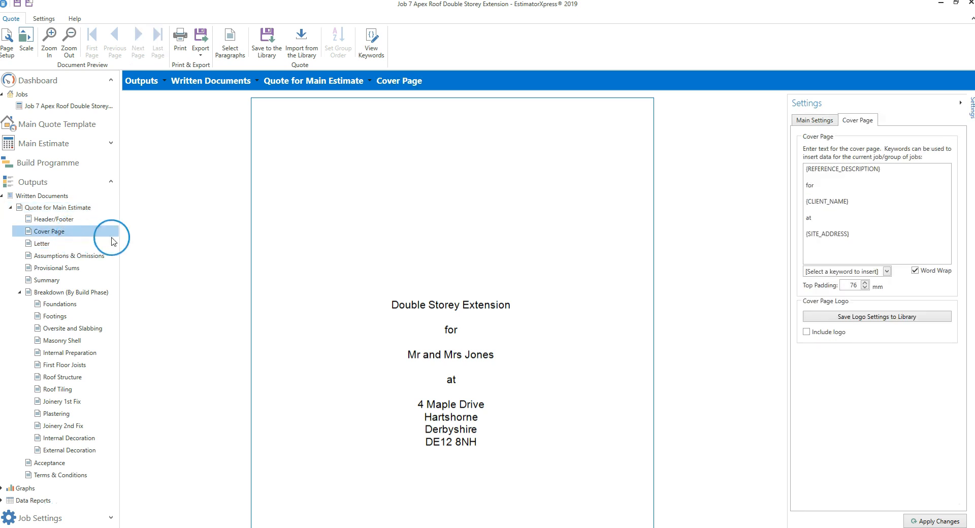
pyautogui.click(866, 139)
pyautogui.click(875, 187)
pyautogui.moveTo(881, 169); pyautogui.dragTo(795, 170)
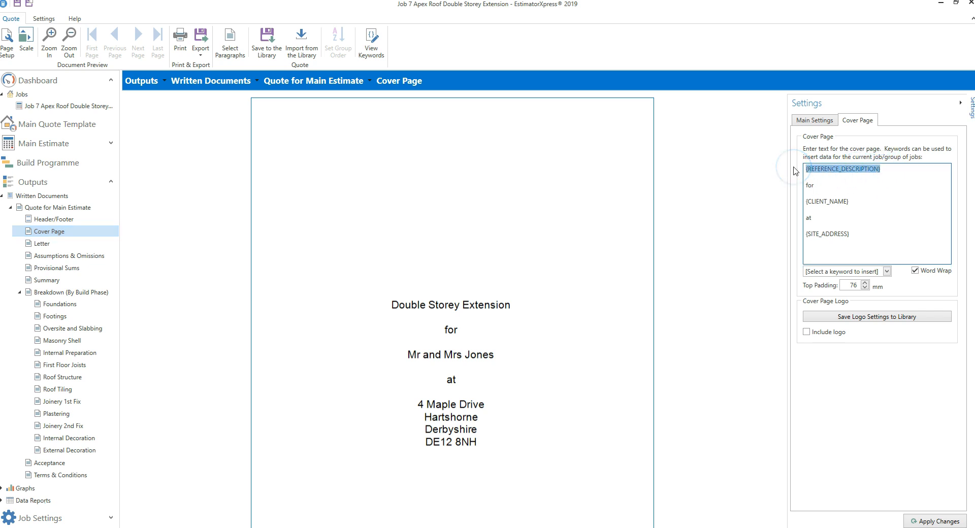
pyautogui.press('BackSpace')
pyautogui.write('Double ')
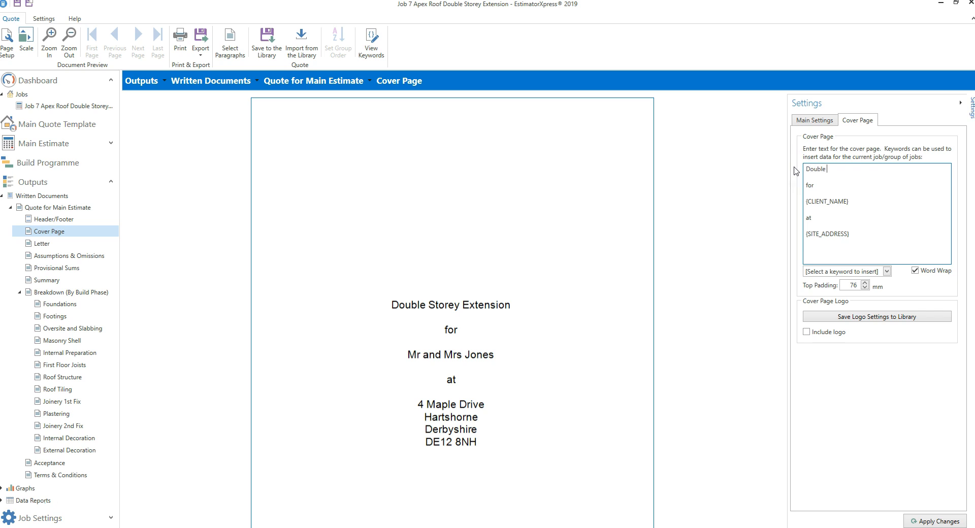
pyautogui.write('Storey Rear Extension')
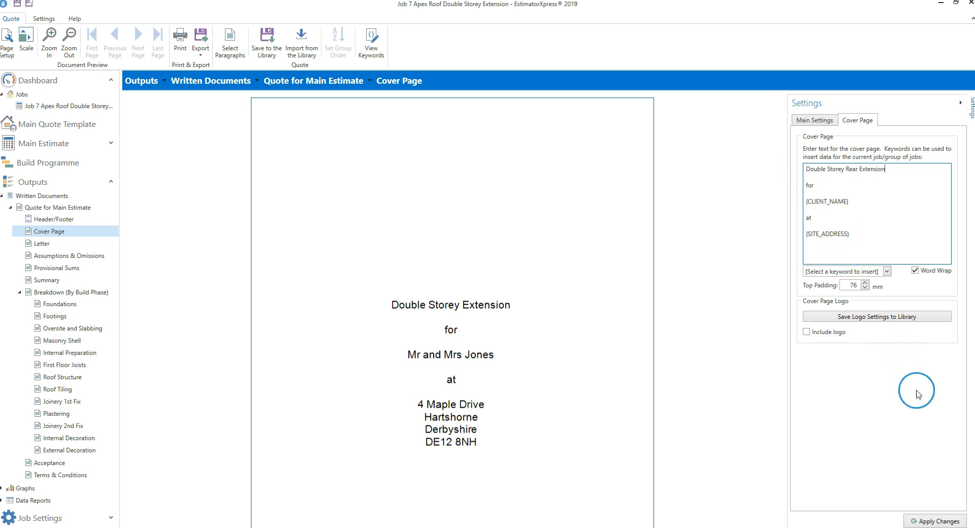
pyautogui.click(946, 520)
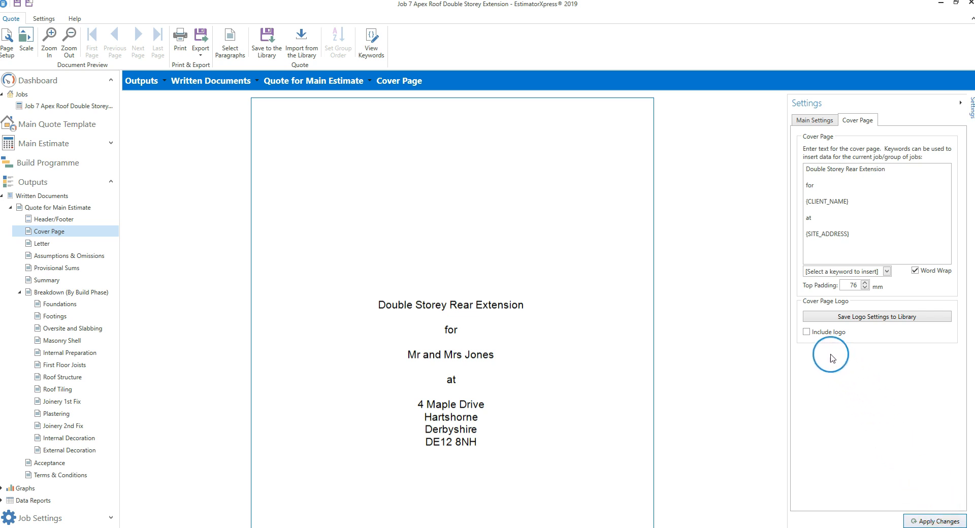
# Include the logo orbit_logo.jpg from the Company logo folder on the cover page and apply the change.
pyautogui.click(806, 333)
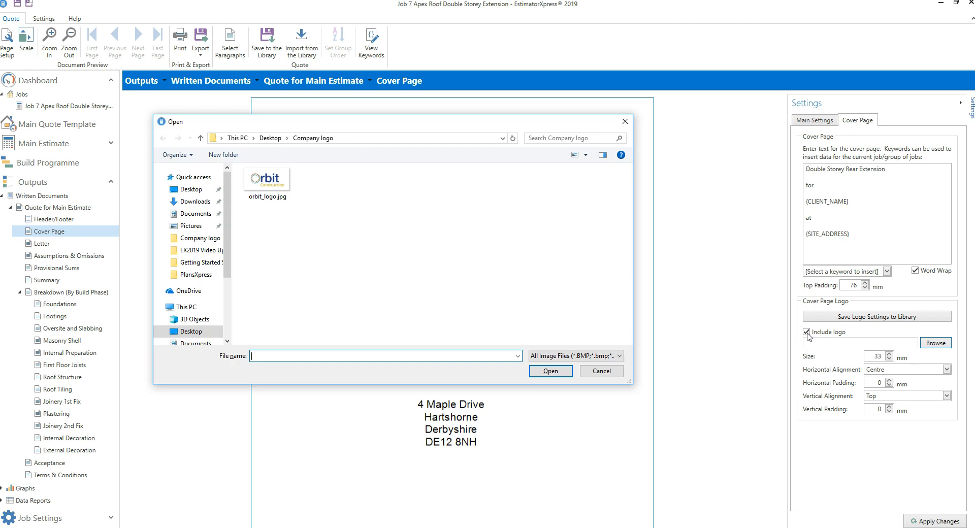
pyautogui.click(283, 197)
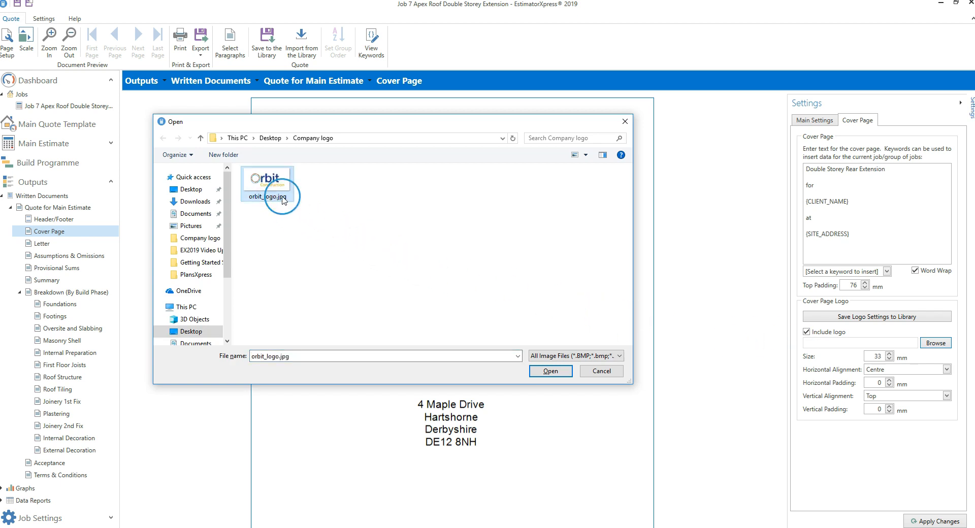
pyautogui.click(557, 373)
pyautogui.click(575, 377)
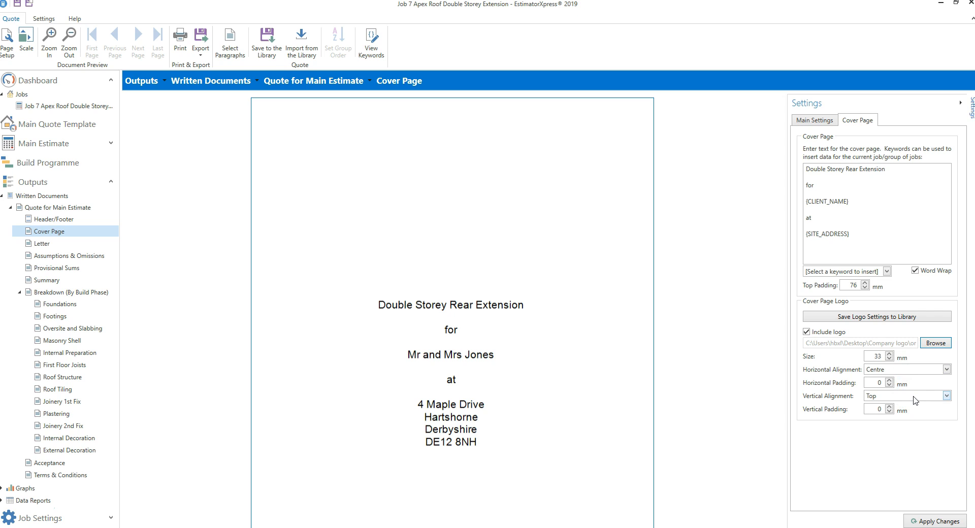
pyautogui.click(932, 520)
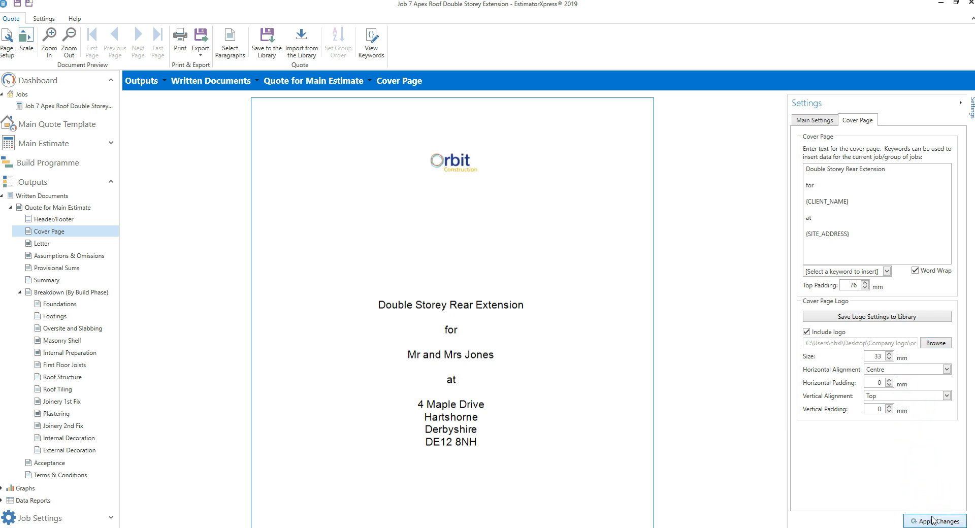
# Set the cover page logo size to 60 mm and apply the change.
pyautogui.doubleClick(877, 357)
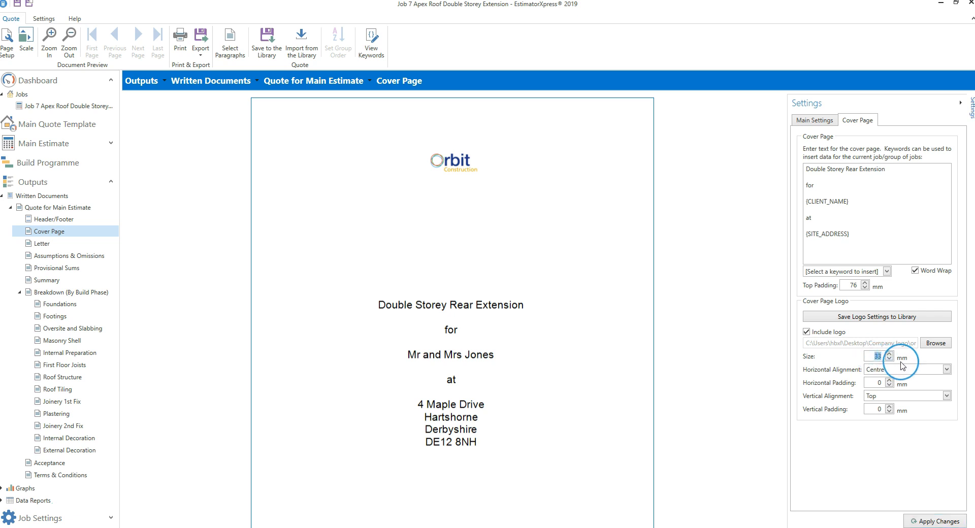
pyautogui.write('60')
pyautogui.click(939, 521)
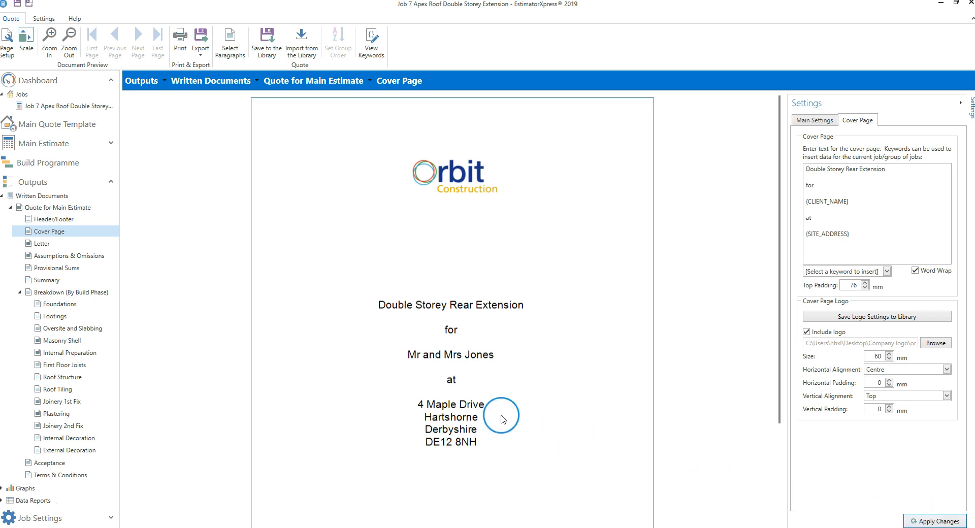
# Copy the quote letter's Extension paragraph under the new paragraph name "Orbit Extension".
pyautogui.click(42, 243)
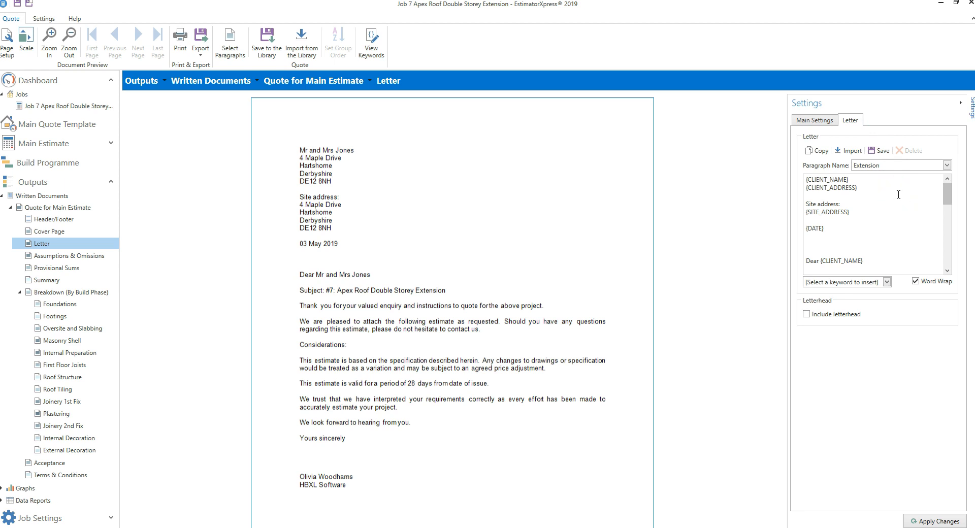
pyautogui.click(946, 166)
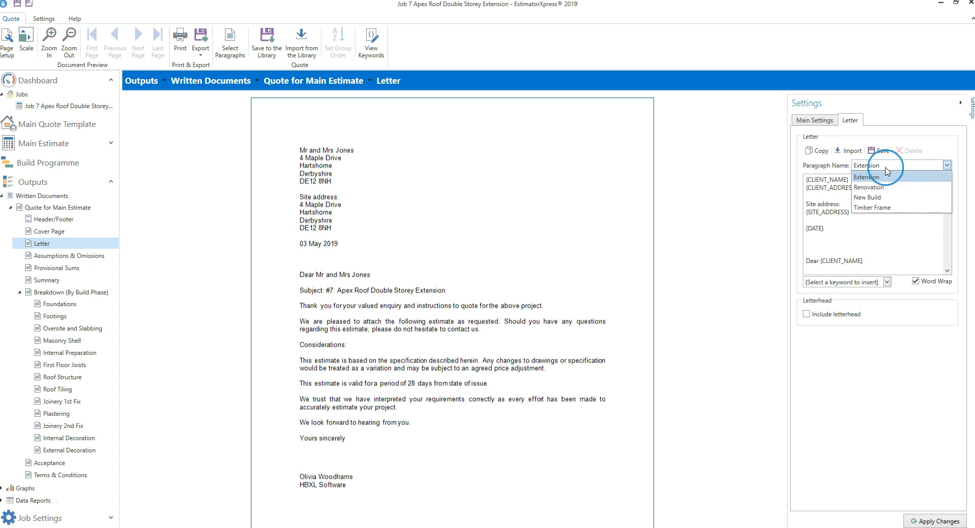
pyautogui.click(819, 151)
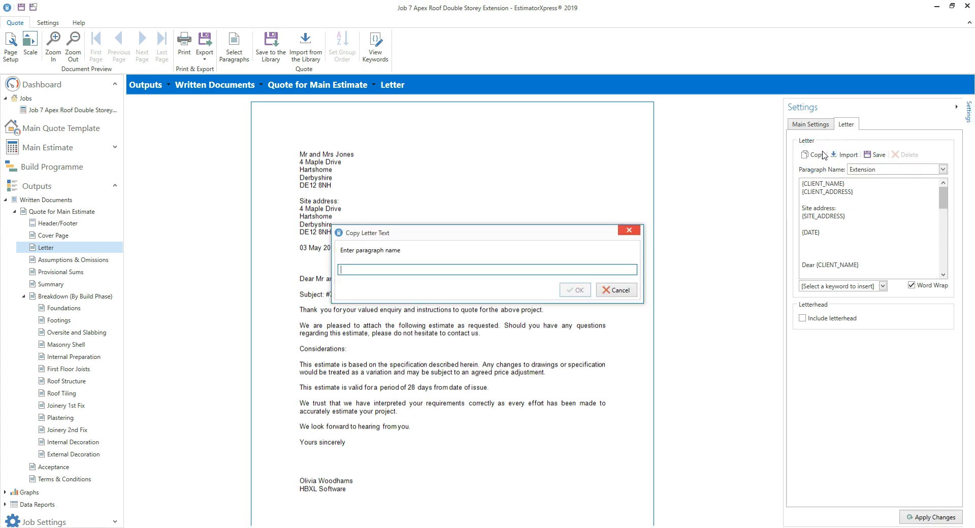
pyautogui.write('Orbit Extension')
pyautogui.click(591, 289)
# Switch to Word and copy the text of Company Quote Cover Letter.docx from the Subject line to the company name in the sign-off.
pyautogui.click(766, 255)
pyautogui.click(861, 227)
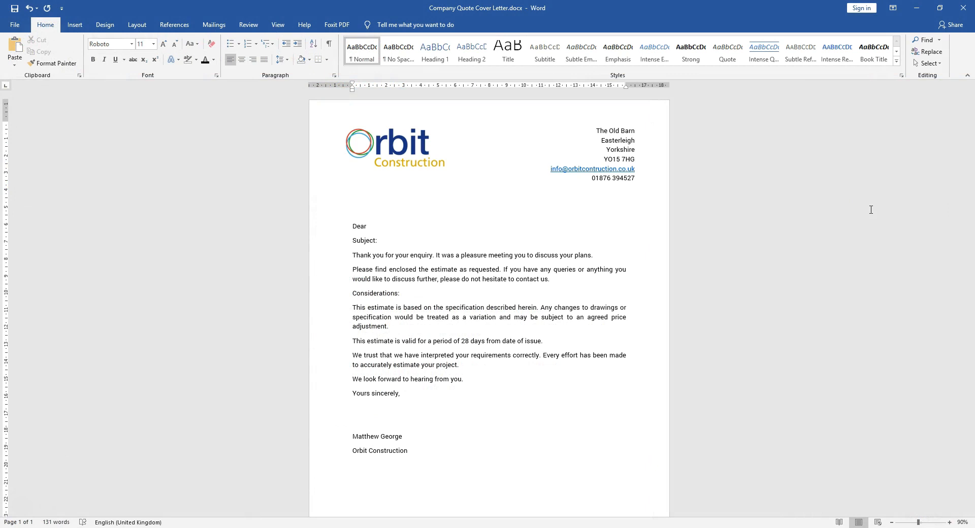
pyautogui.click(871, 210)
pyautogui.click(701, 301)
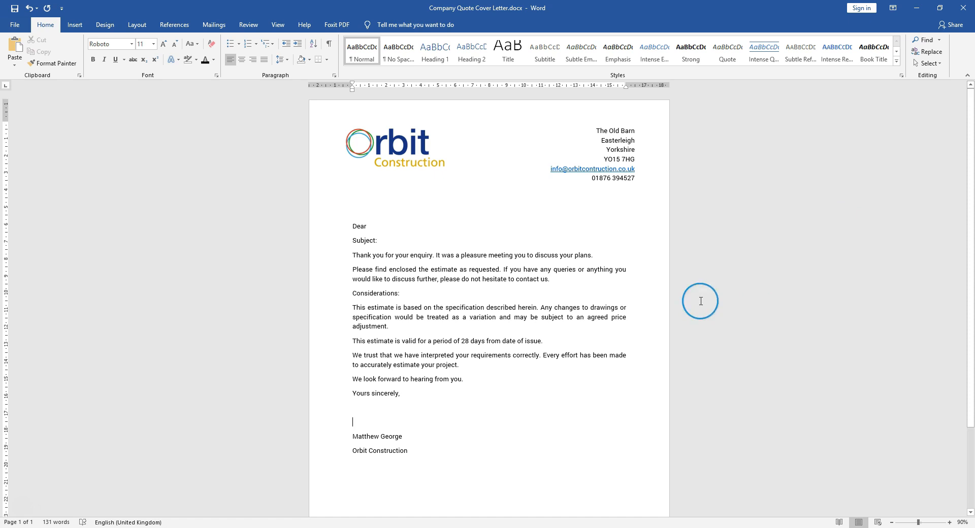
pyautogui.moveTo(425, 453)
pyautogui.mouseDown()
pyautogui.moveTo(349, 279)
pyautogui.moveTo(344, 244)
pyautogui.mouseUp()
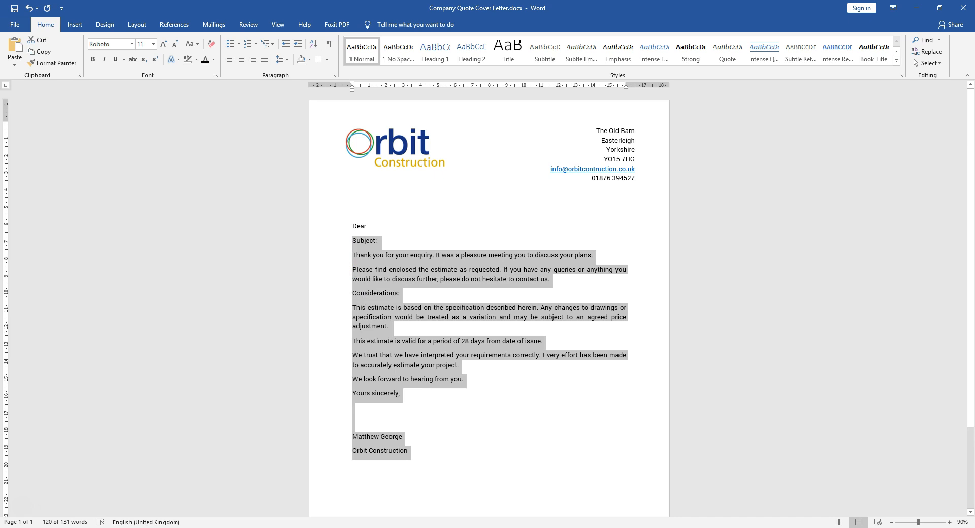
# Return to EstimatorXpress and replace the Orbit Extension letter text from the Subject line down with the copied text.
pyautogui.click(916, 11)
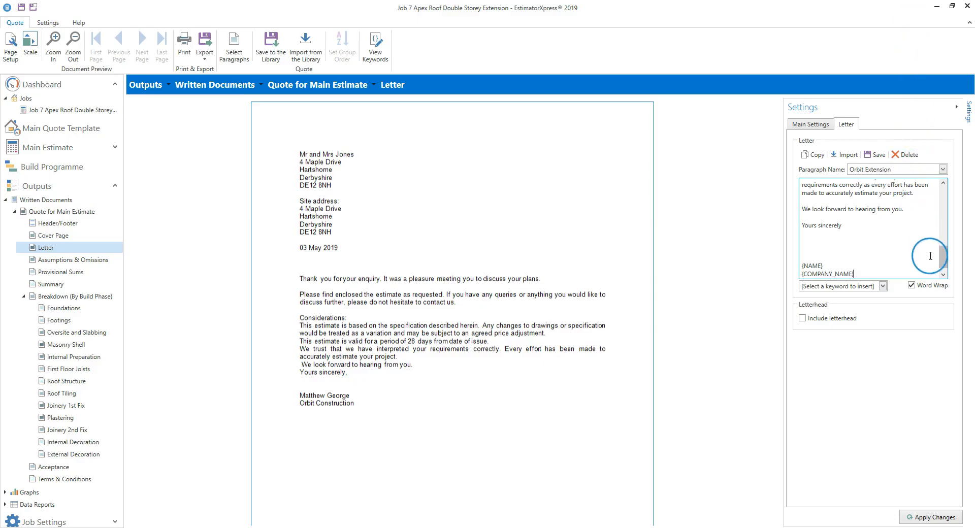
pyautogui.moveTo(925, 271); pyautogui.dragTo(796, 270)
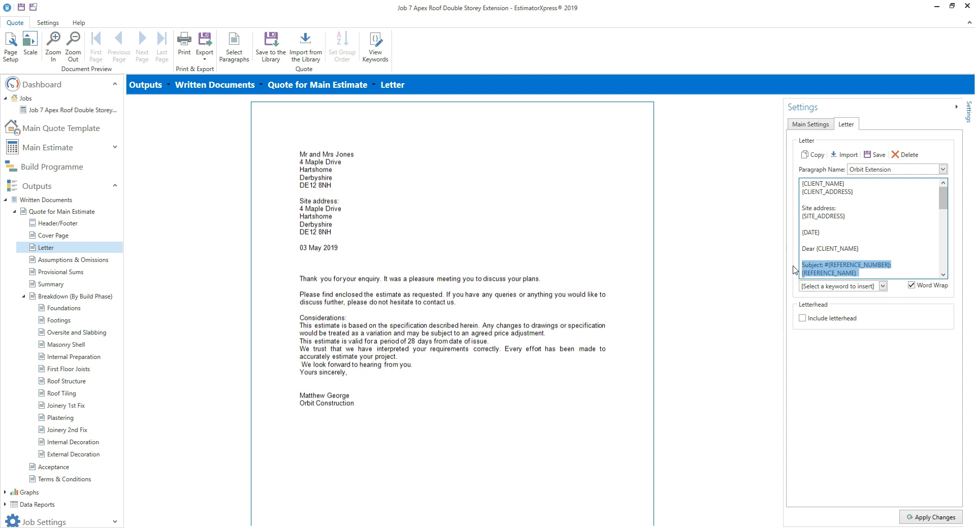
pyautogui.hotkey('ctrl', 'v')
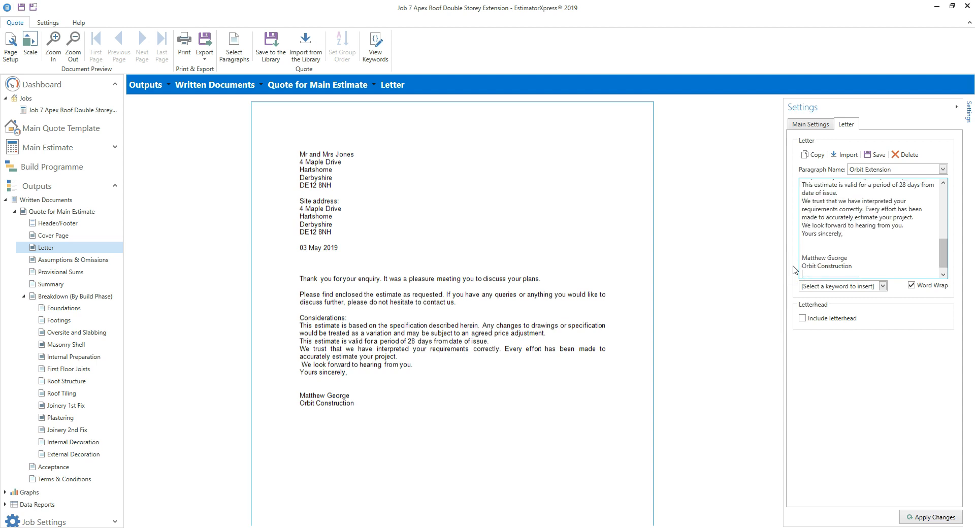
# Separate the paragraphs of the pasted letter text with blank lines, from the Subject line down to the sign-off.
pyautogui.moveTo(940, 254); pyautogui.dragTo(940, 223)
pyautogui.click(839, 207)
pyautogui.press('Return')
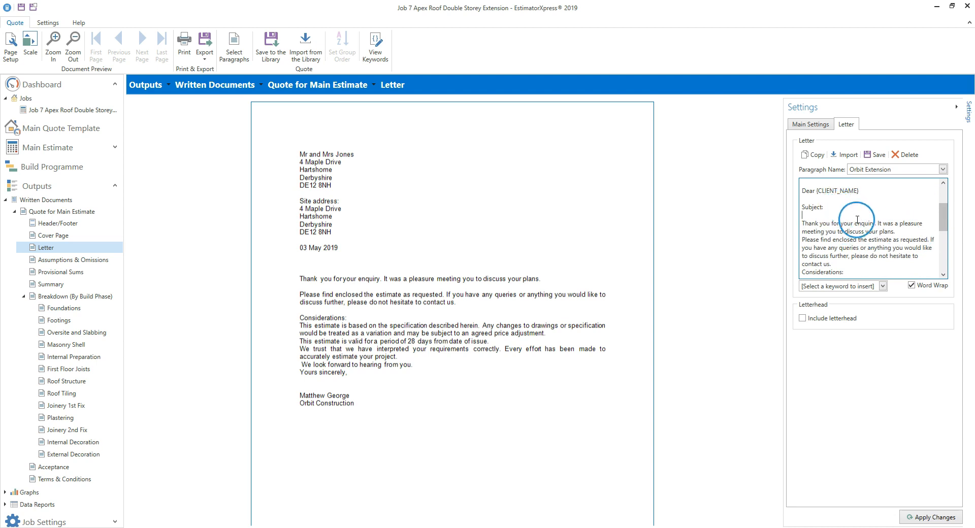
pyautogui.click(900, 231)
pyautogui.press('Return')
pyautogui.scroll(-5, 847, 254)
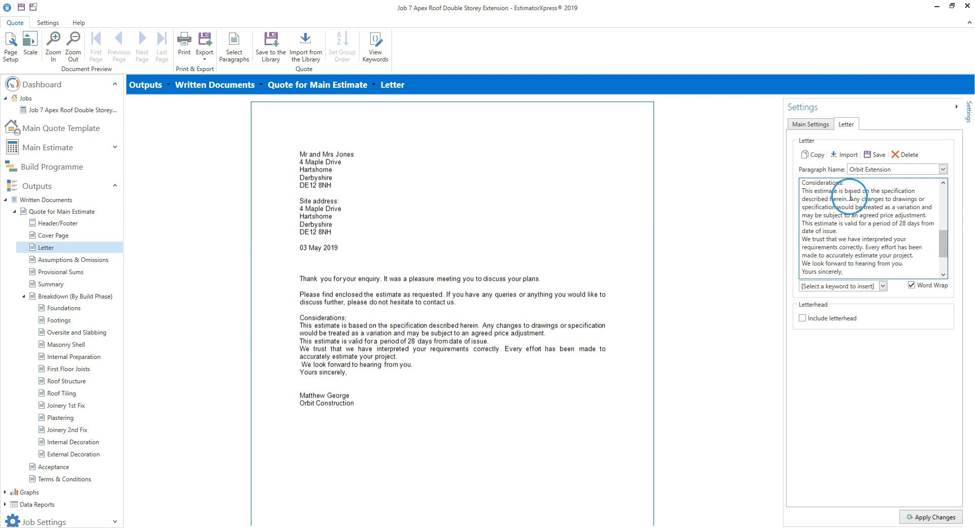
pyautogui.click(805, 203)
pyautogui.press('Return')
pyautogui.click(802, 240)
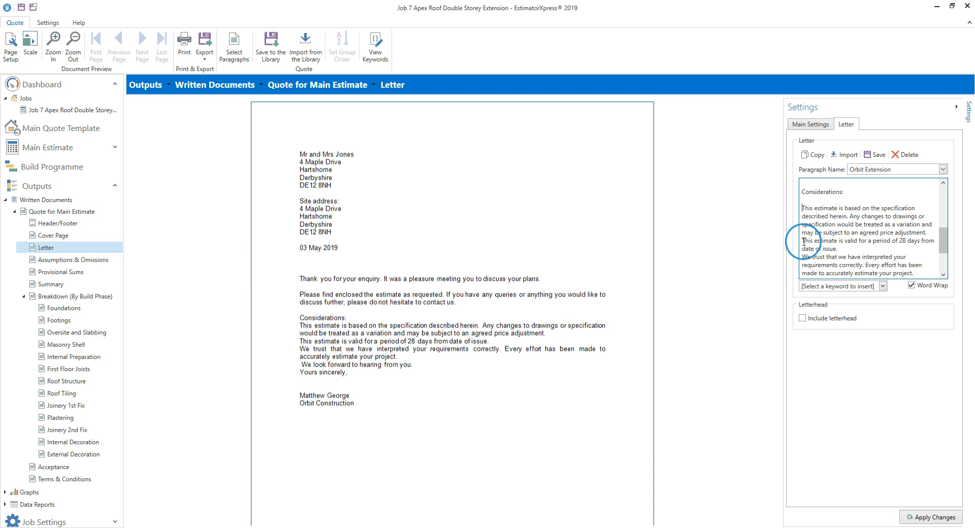
pyautogui.press('Return')
pyautogui.click(802, 215)
pyautogui.press('Return')
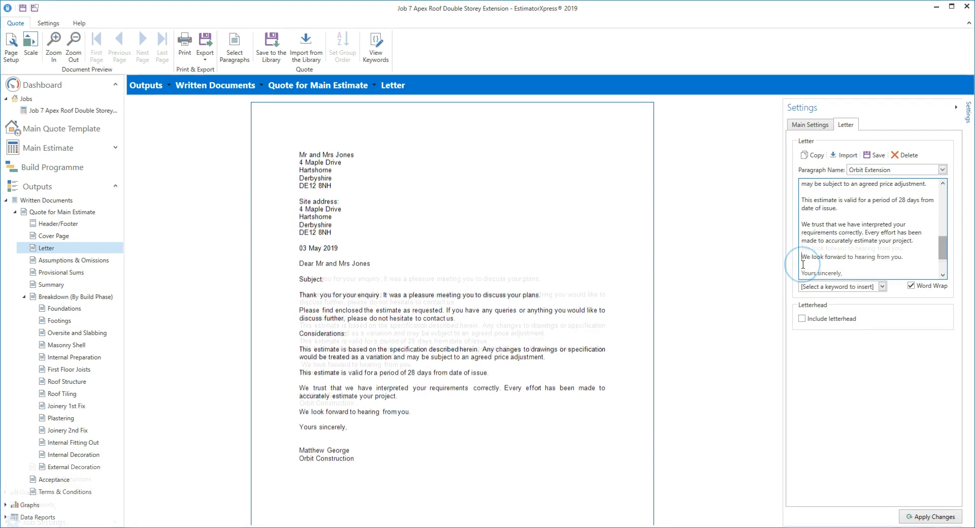
# Complete the letter's subject line with "Extension Quotation" and save the text to the library under Orbit Extension.
pyautogui.scroll(10, 864, 229)
pyautogui.click(853, 228)
pyautogui.write('Extension Quotation')
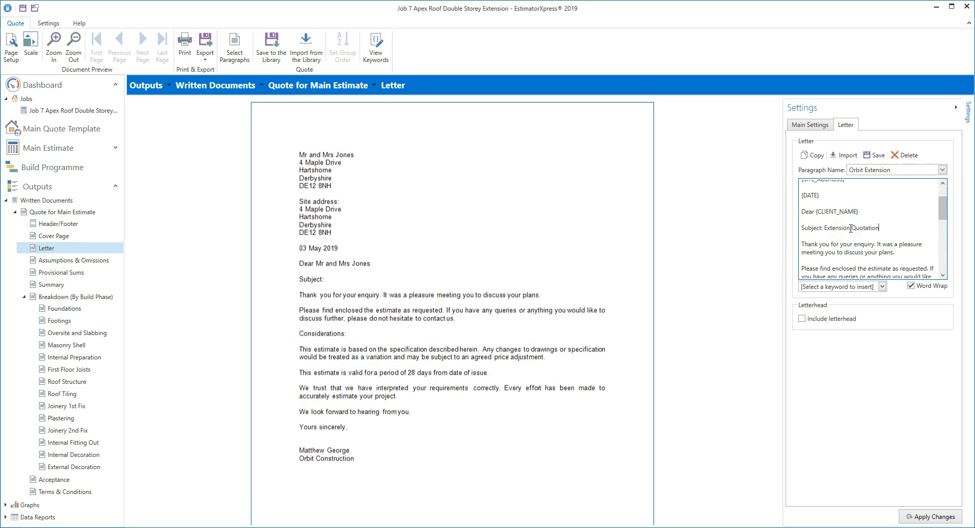
pyautogui.click(878, 157)
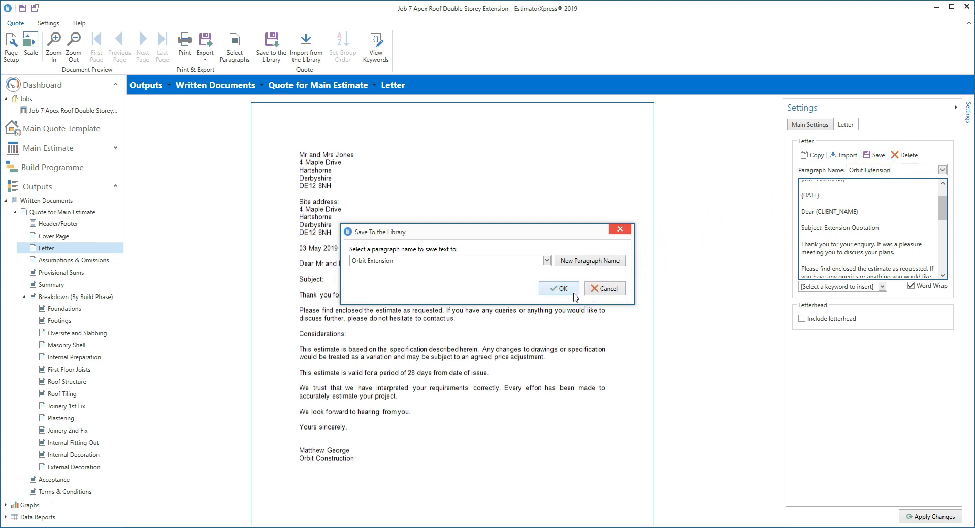
pyautogui.click(505, 288)
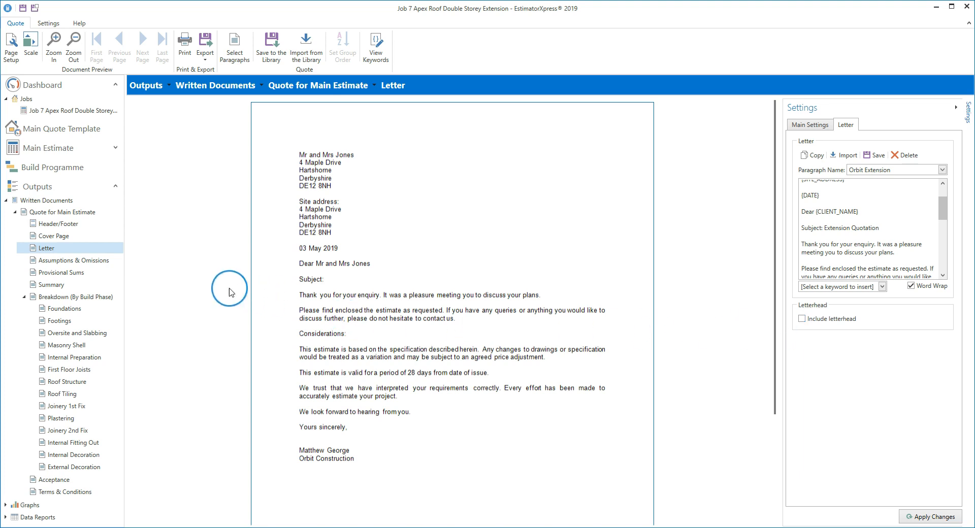
# Review the quote's Assumptions & Omissions and Provisional Sums pages and their introductory text.
pyautogui.click(92, 263)
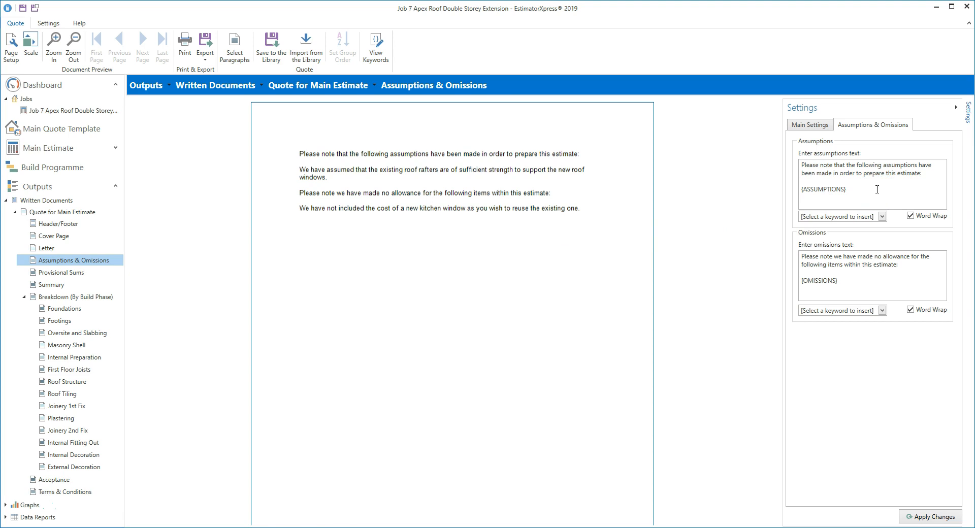
pyautogui.click(858, 189)
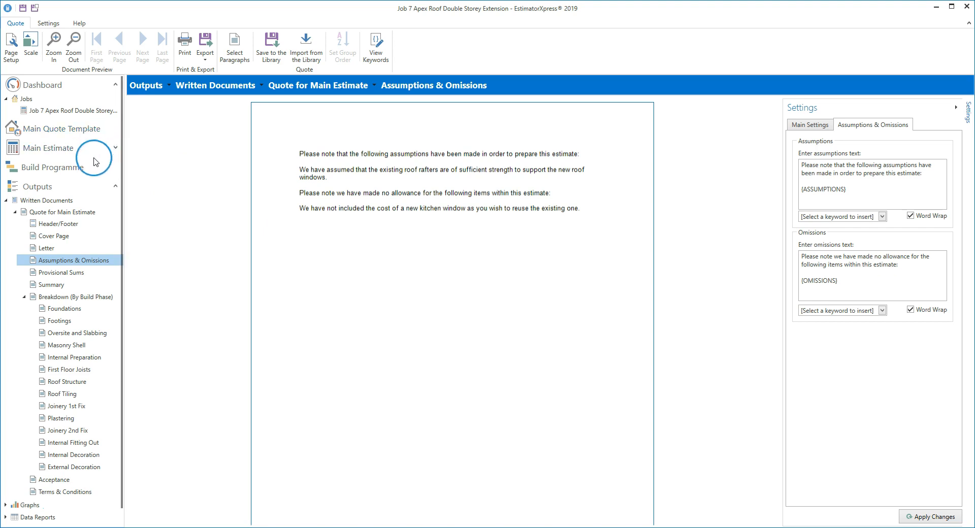
pyautogui.click(91, 277)
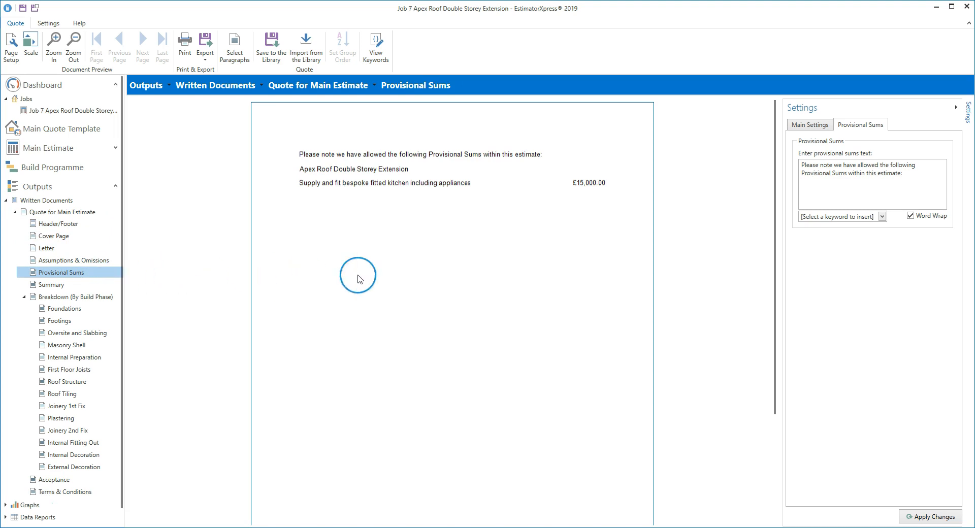
pyautogui.click(836, 189)
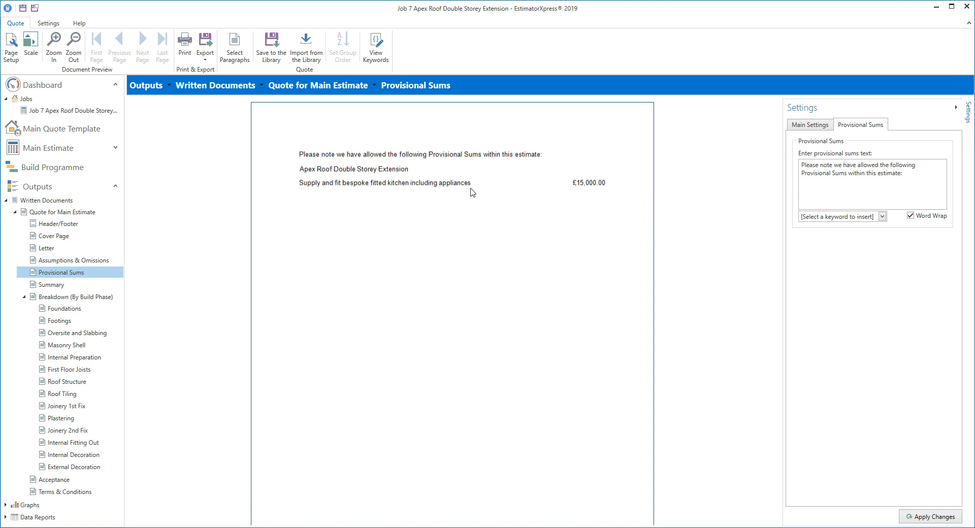
# Turn the summary's build phase totals off and back on, applying the change each time.
pyautogui.click(72, 287)
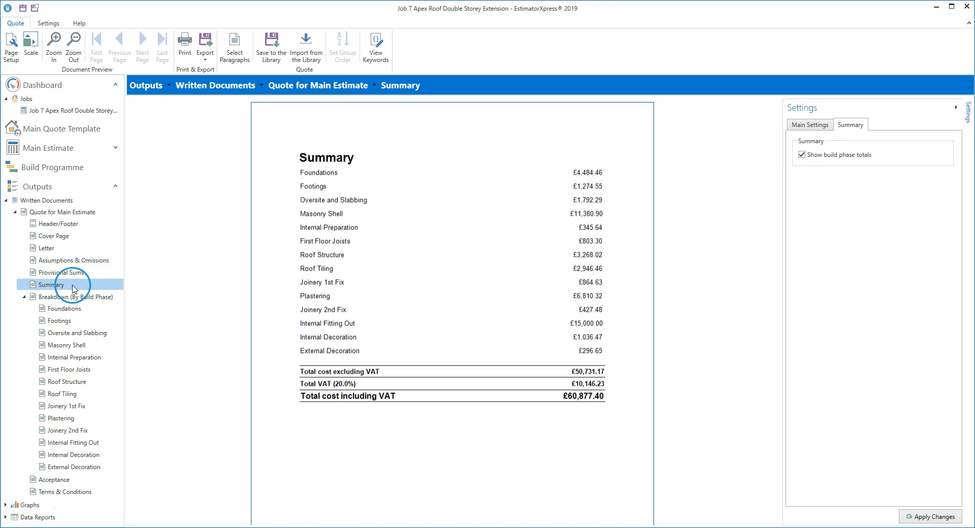
pyautogui.click(801, 155)
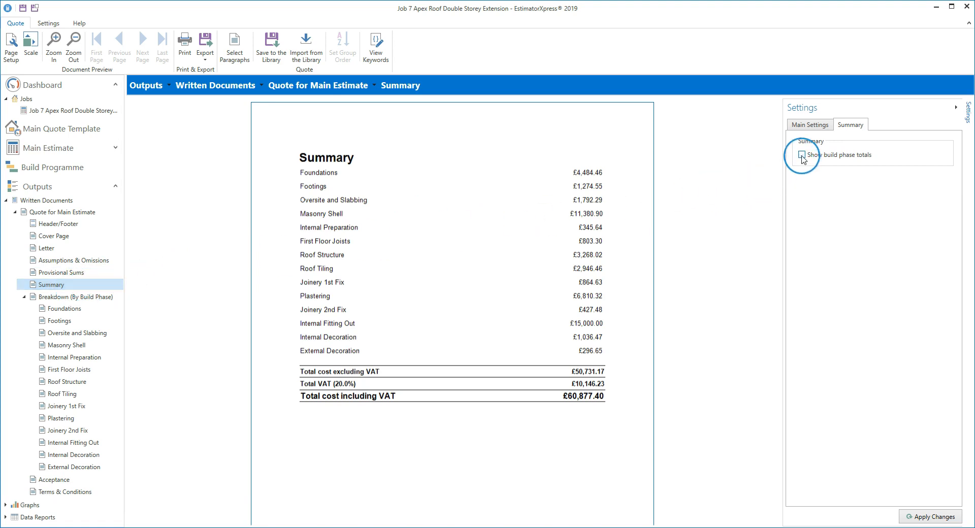
pyautogui.click(939, 517)
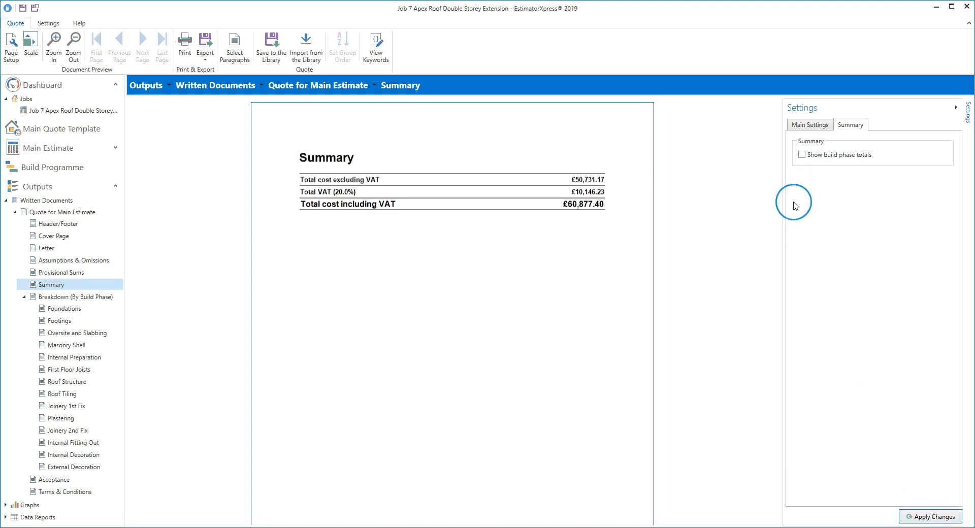
pyautogui.click(802, 155)
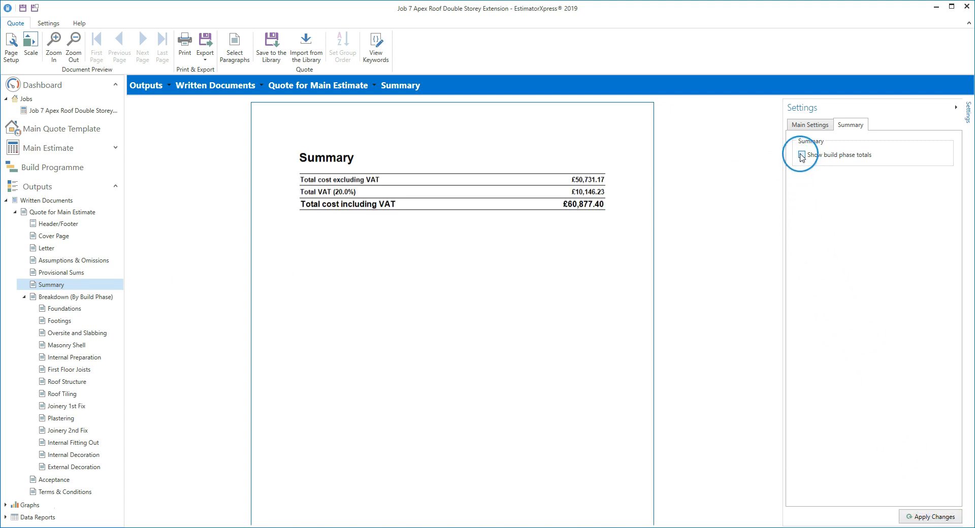
pyautogui.click(932, 521)
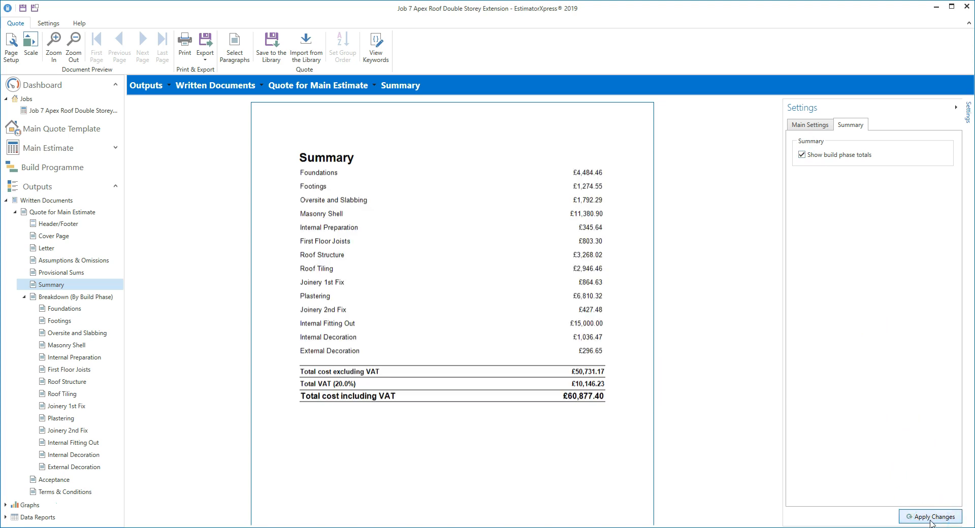
# In the breakdown by build phase, keep Show Key Resources, include all resource types and apply the changes.
pyautogui.click(72, 298)
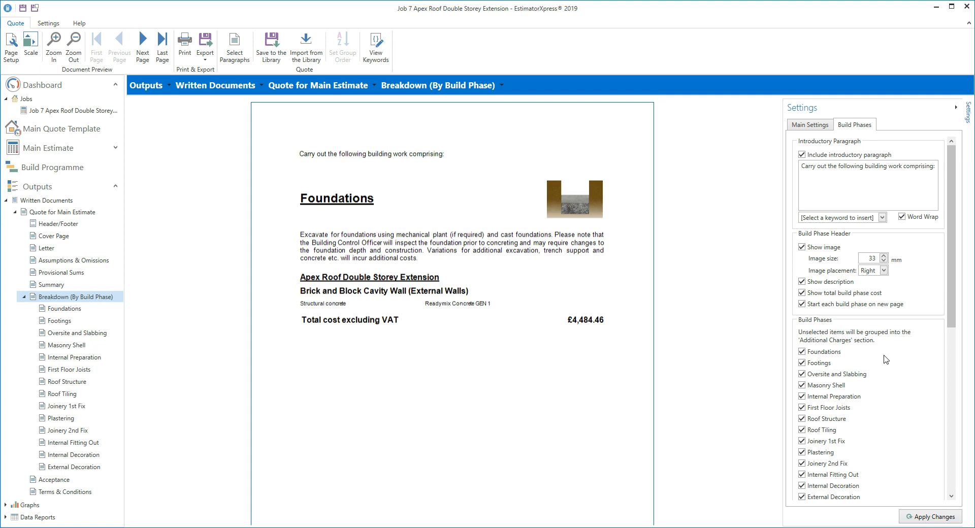
pyautogui.scroll(-10, 886, 359)
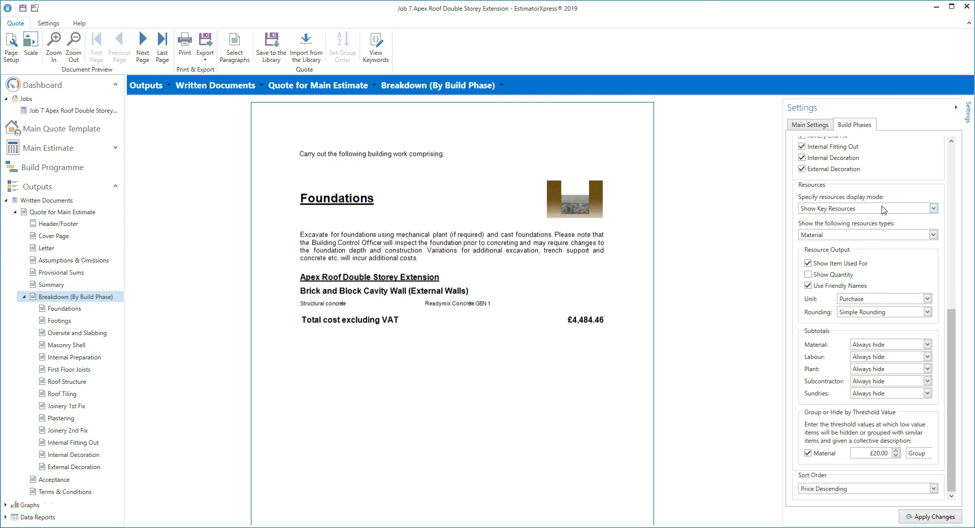
pyautogui.click(934, 208)
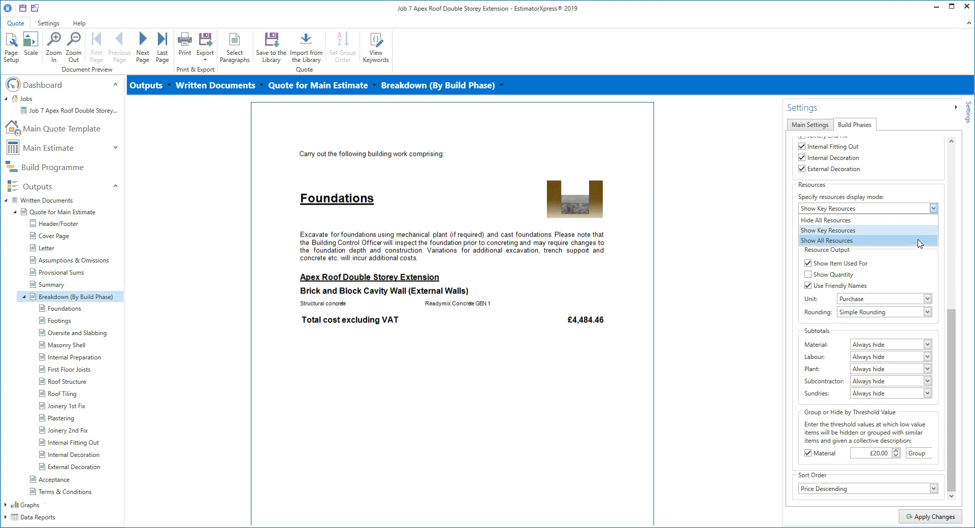
pyautogui.click(921, 232)
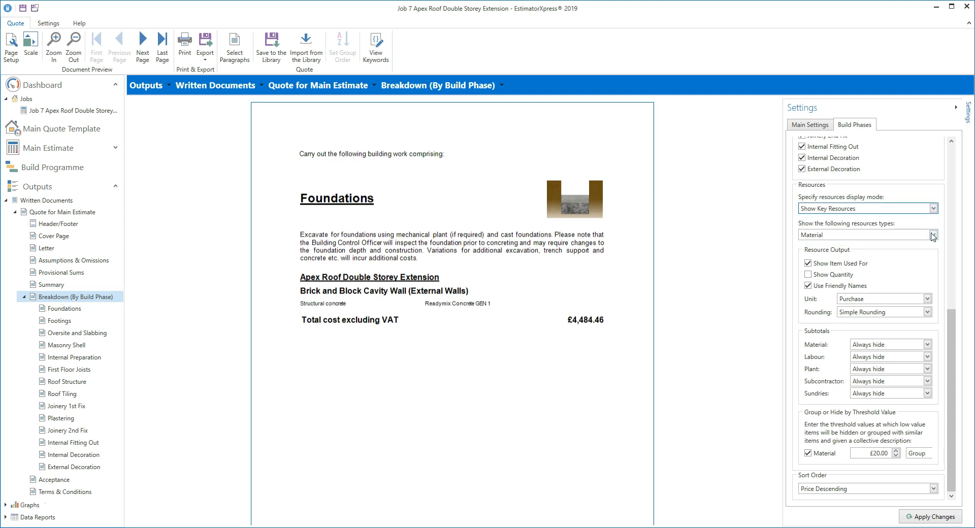
pyautogui.click(933, 235)
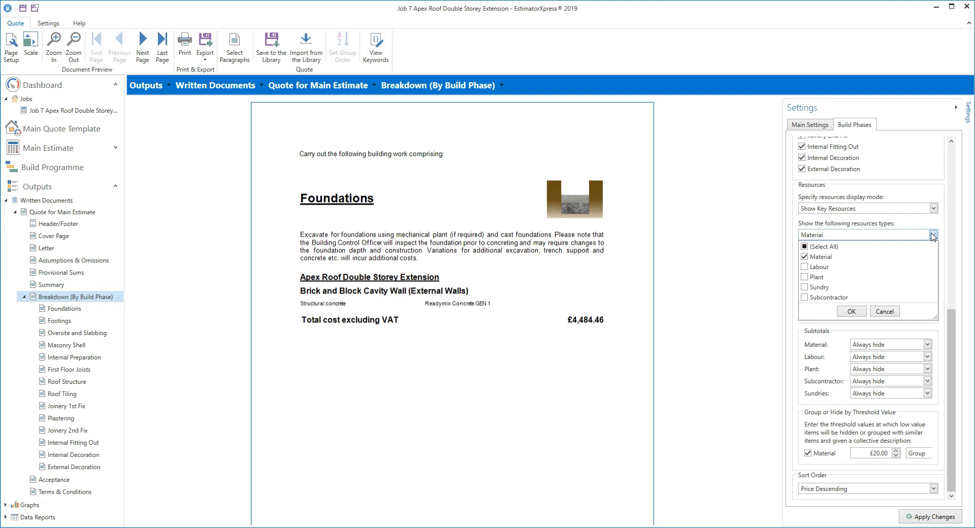
pyautogui.click(805, 247)
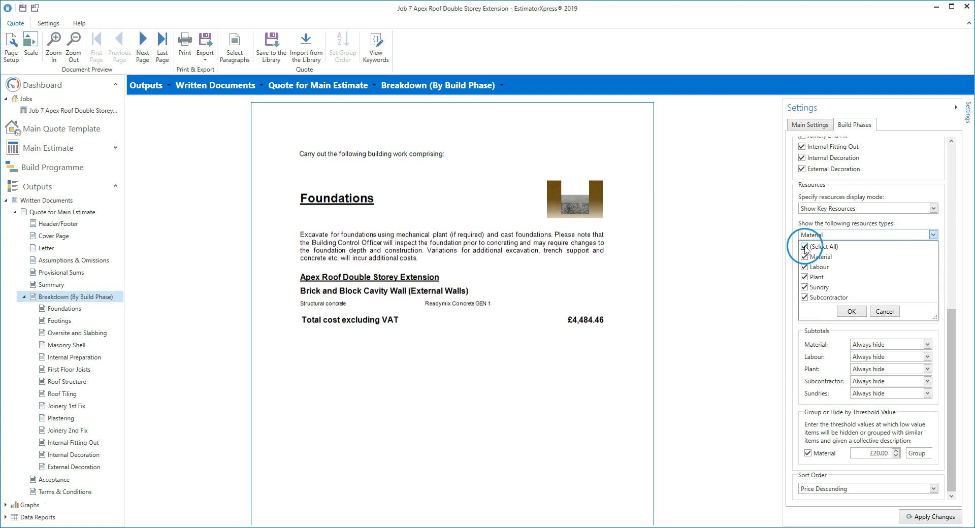
pyautogui.click(852, 311)
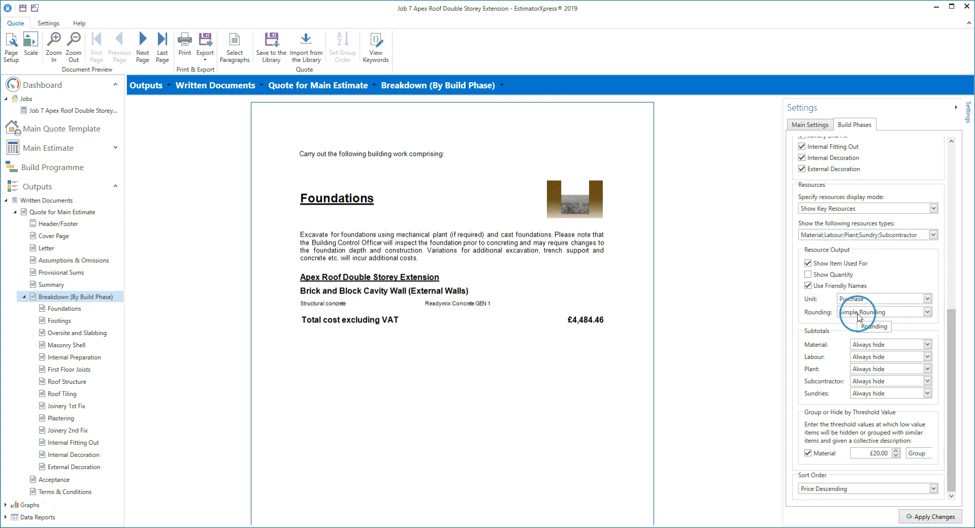
pyautogui.click(945, 518)
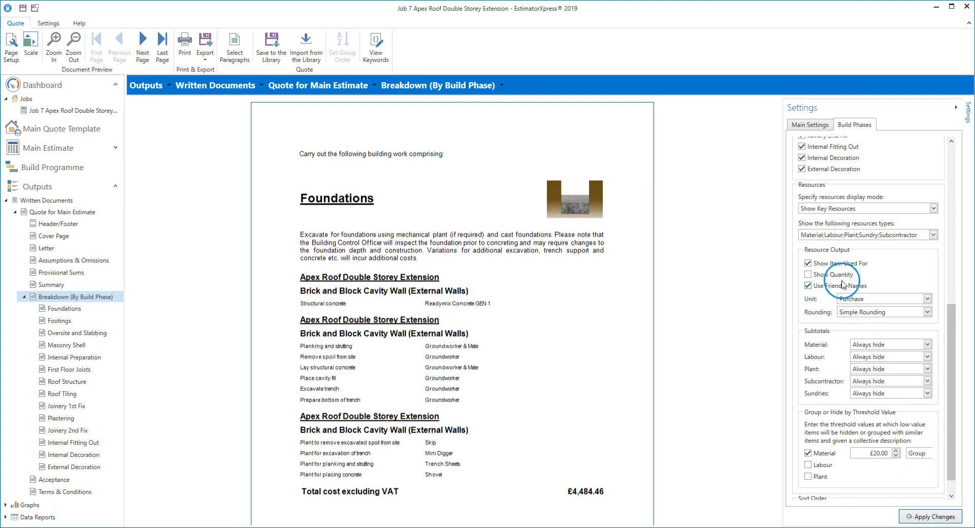
# Include quantities in the breakdown's resource output, apply the change and check the Footings and Masonry Shell phases in the preview.
pyautogui.click(808, 274)
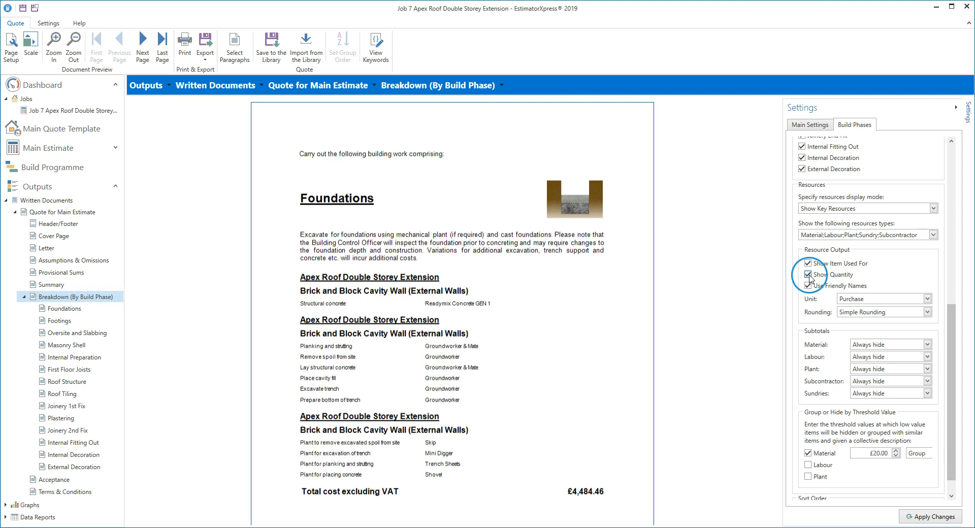
pyautogui.click(930, 517)
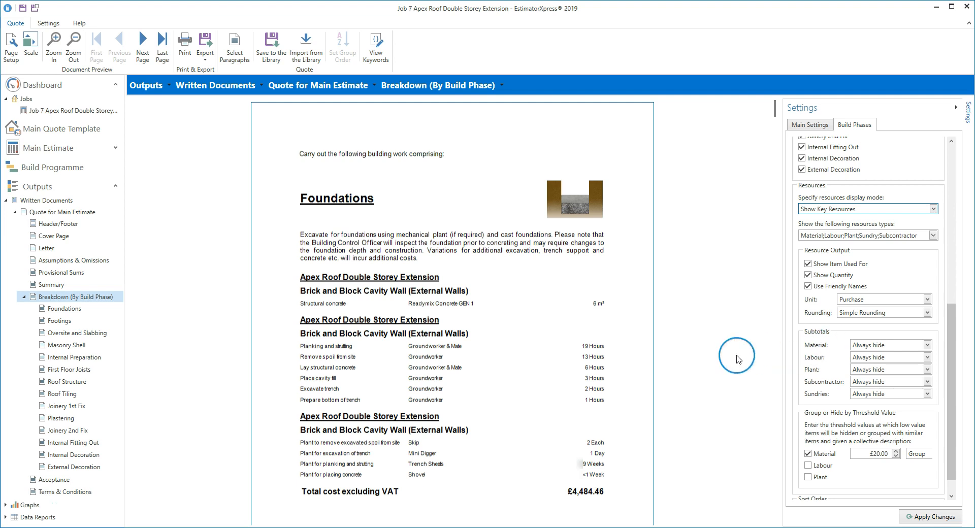
pyautogui.scroll(-1, 526, 313)
pyautogui.scroll(-20, 527, 313)
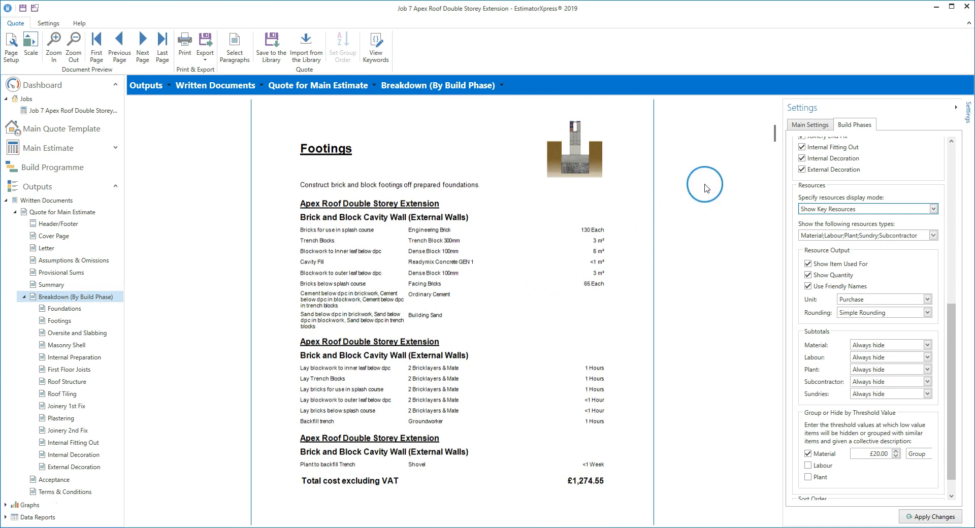
pyautogui.moveTo(774, 137); pyautogui.dragTo(773, 182)
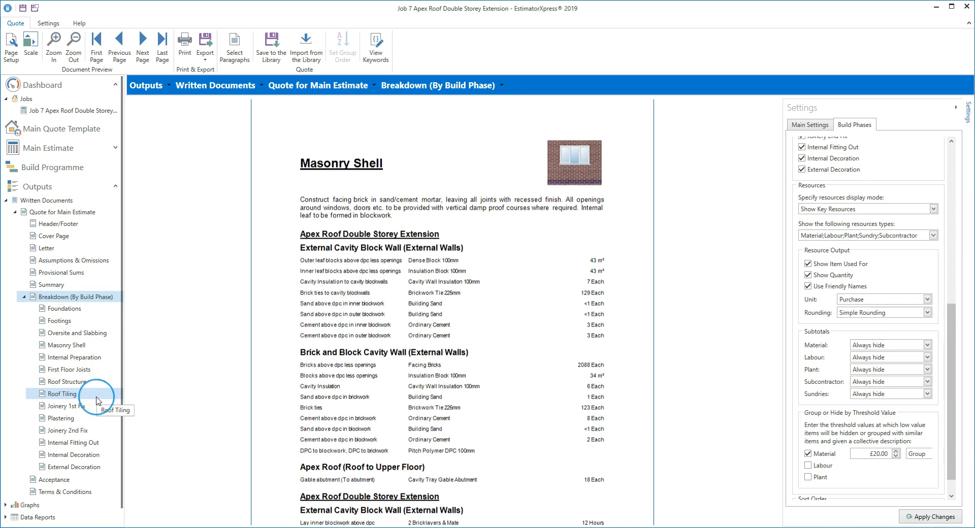
# Review the Masonry Shell phase's own settings for its image, description and resources.
pyautogui.click(91, 348)
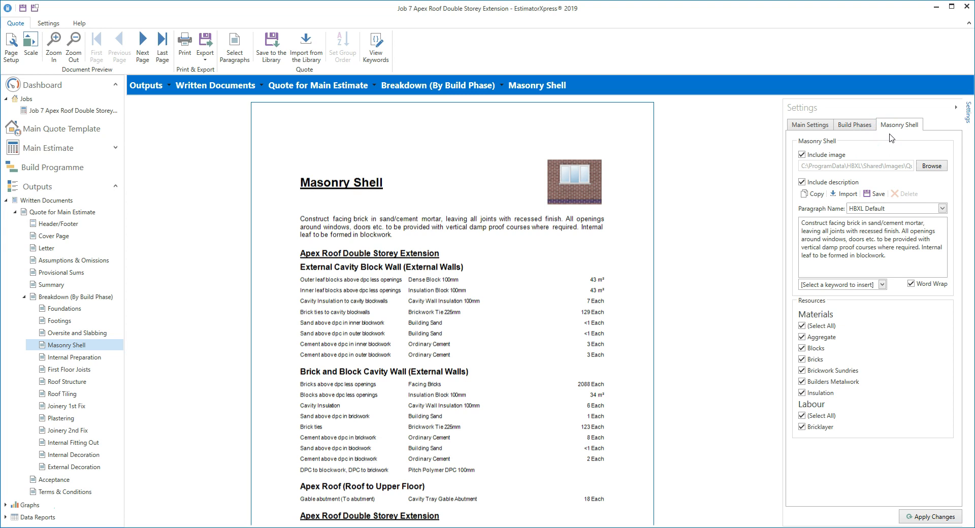
pyautogui.click(851, 153)
pyautogui.click(871, 181)
pyautogui.click(871, 184)
pyautogui.click(923, 170)
pyautogui.click(933, 172)
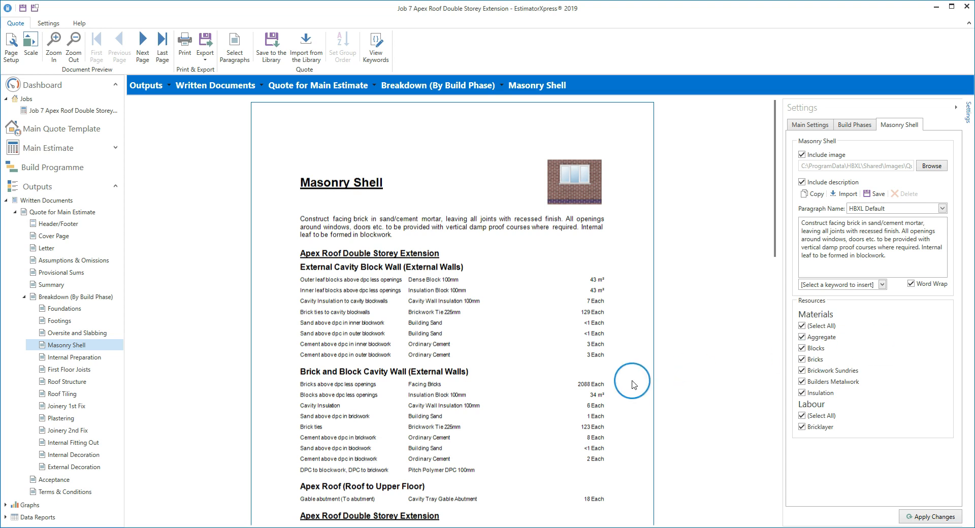
# Review the quote's Acceptance page and the Terms & Conditions title, main text and available keywords.
pyautogui.click(66, 483)
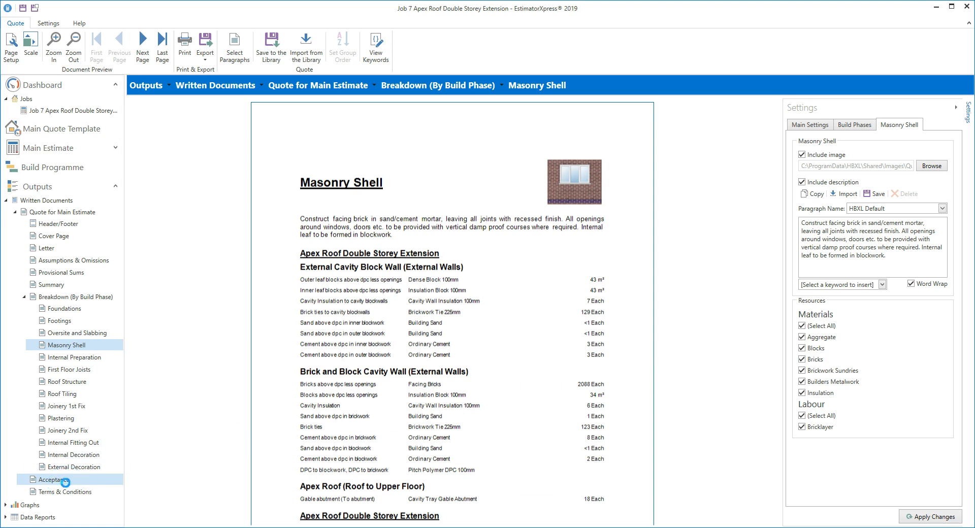
pyautogui.click(69, 483)
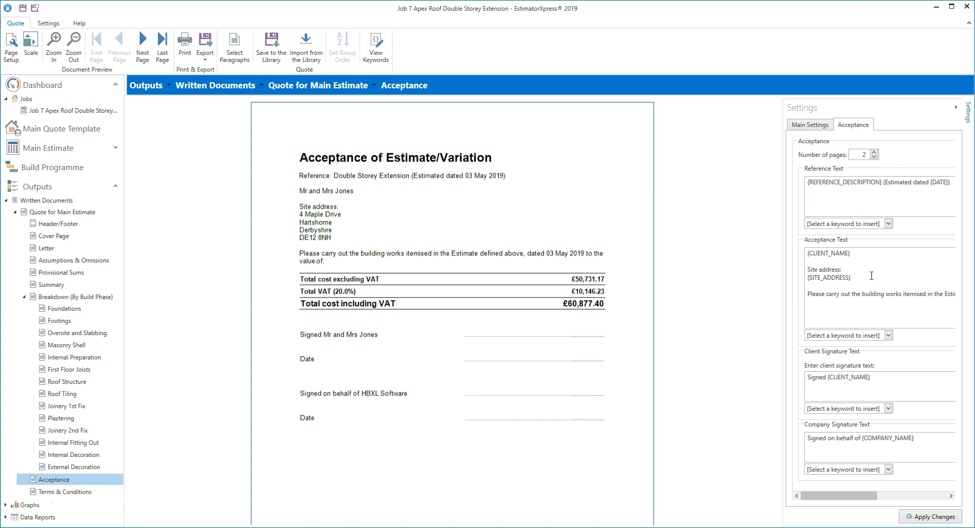
pyautogui.click(99, 493)
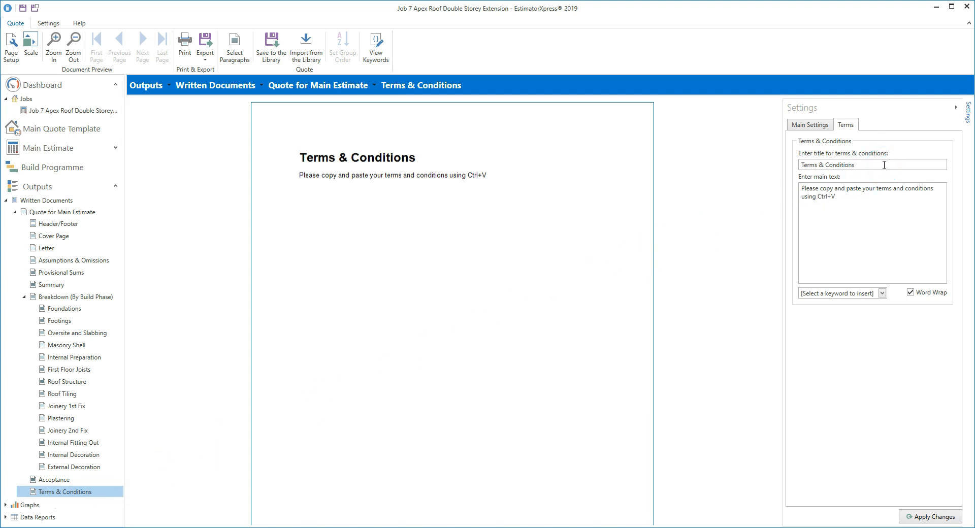
pyautogui.click(884, 209)
pyautogui.click(883, 293)
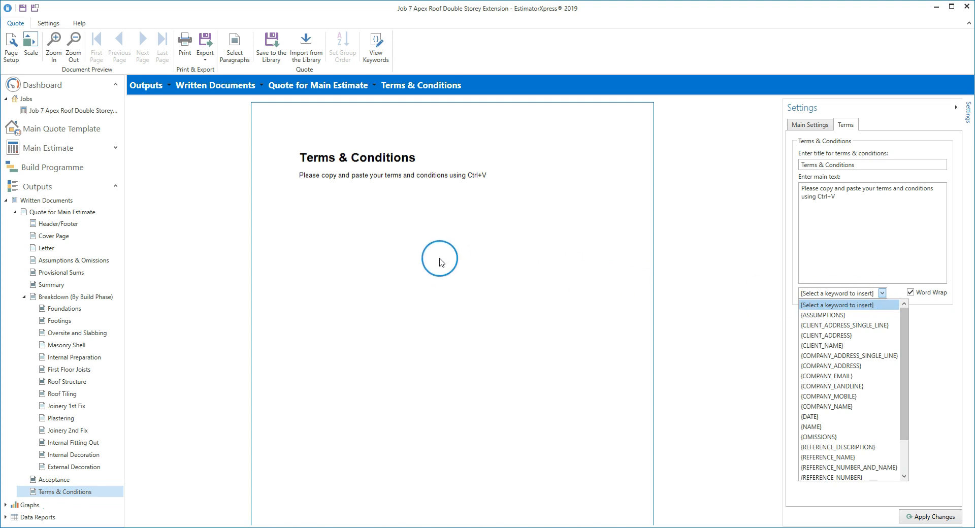
# Return to the complete Quote for Main Estimate and read through its preview from the cover page to the Foundations breakdown.
pyautogui.click(78, 218)
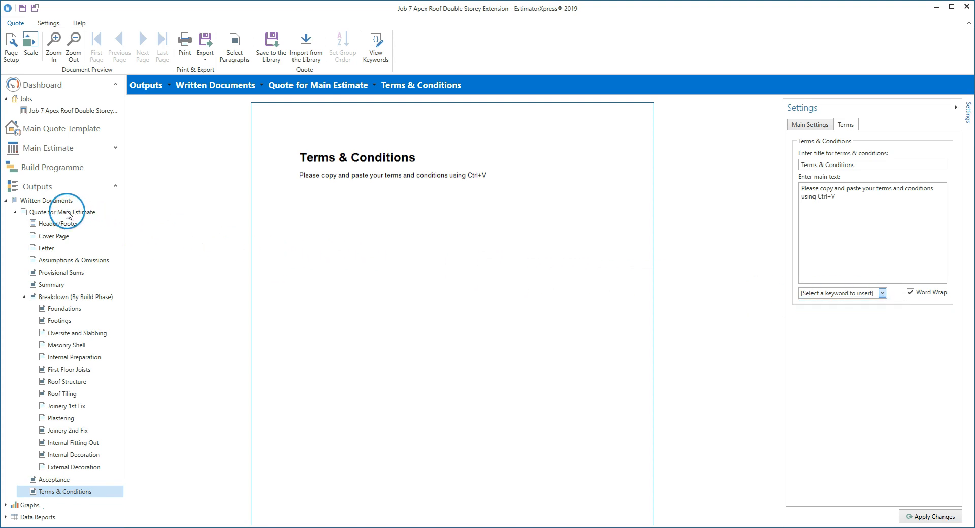
pyautogui.click(78, 212)
pyautogui.click(559, 266)
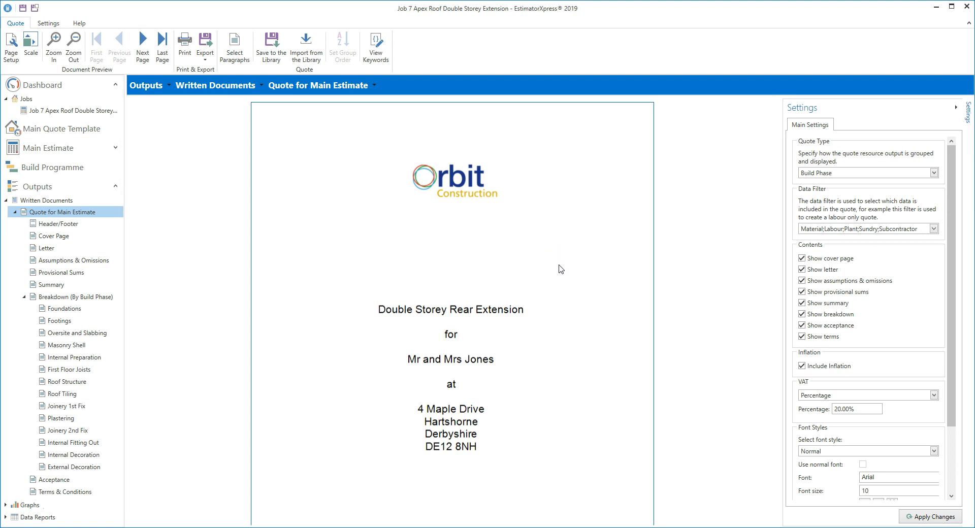
pyautogui.scroll(-10, 560, 269)
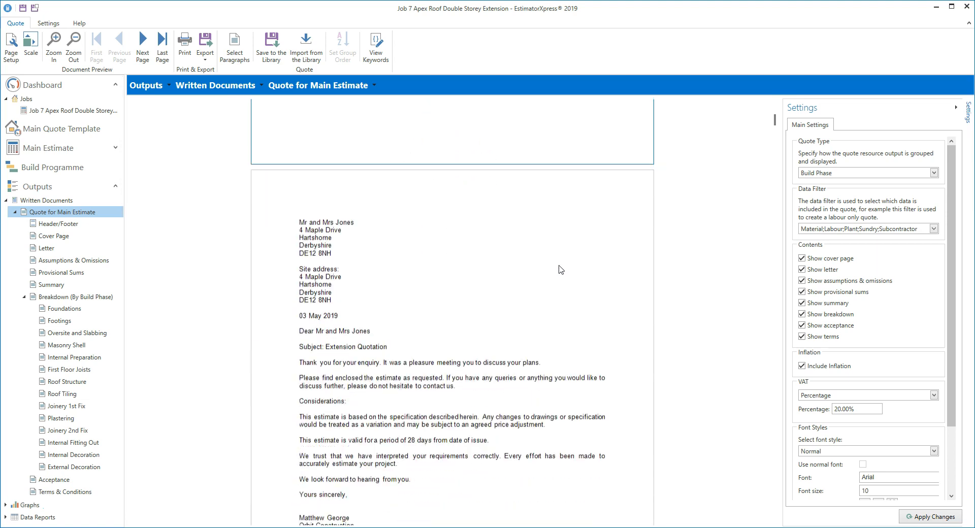
pyautogui.scroll(-3, 561, 270)
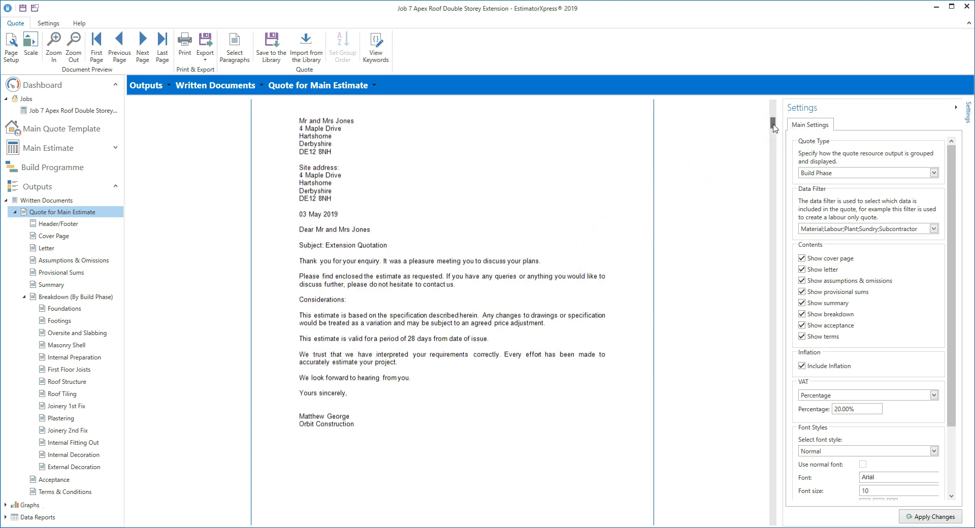
pyautogui.moveTo(773, 124); pyautogui.dragTo(771, 193)
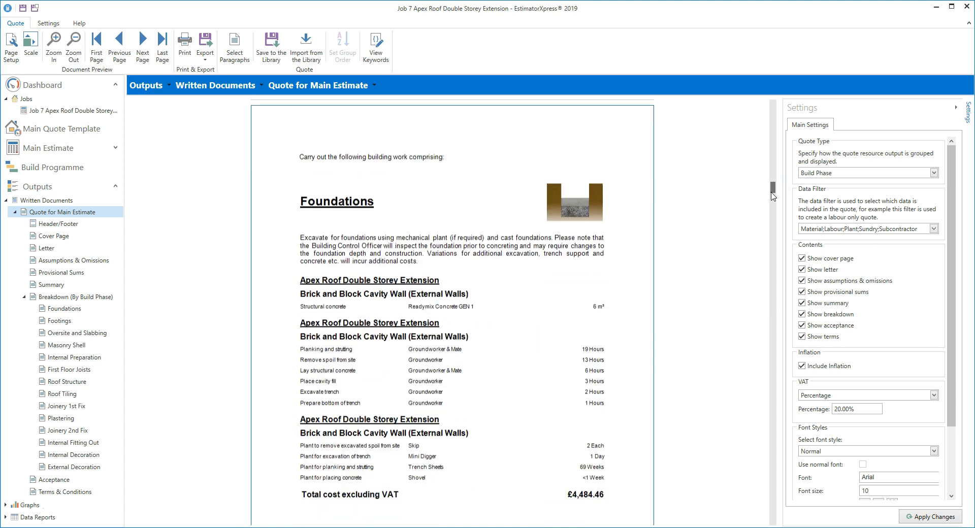
# Save the quote to the library with all of its settings sections included, from Main Settings to Terms & Conditions.
pyautogui.click(206, 57)
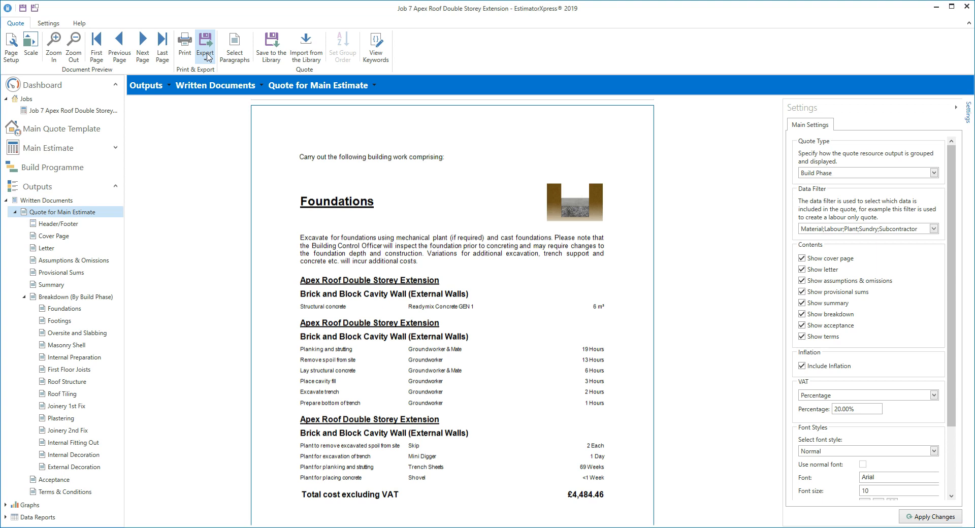
pyautogui.click(274, 56)
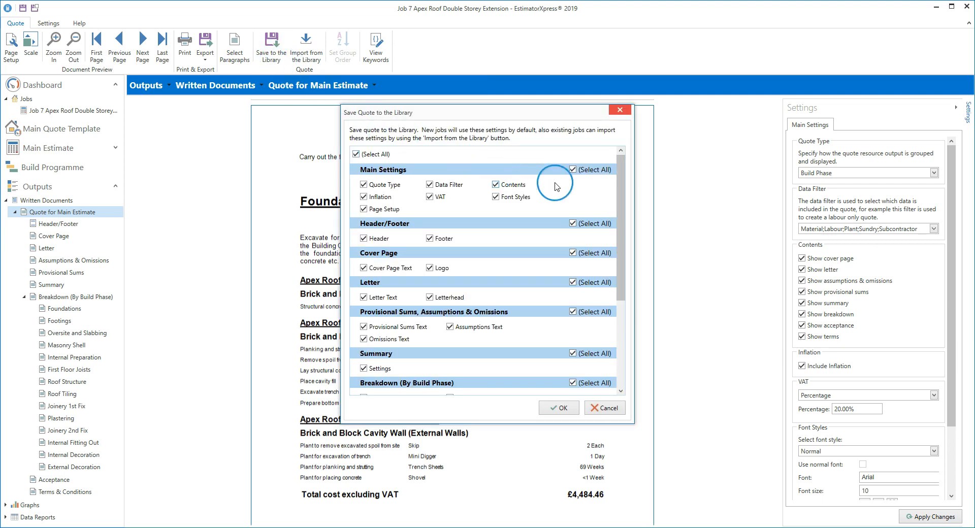
pyautogui.moveTo(620, 218); pyautogui.dragTo(620, 268)
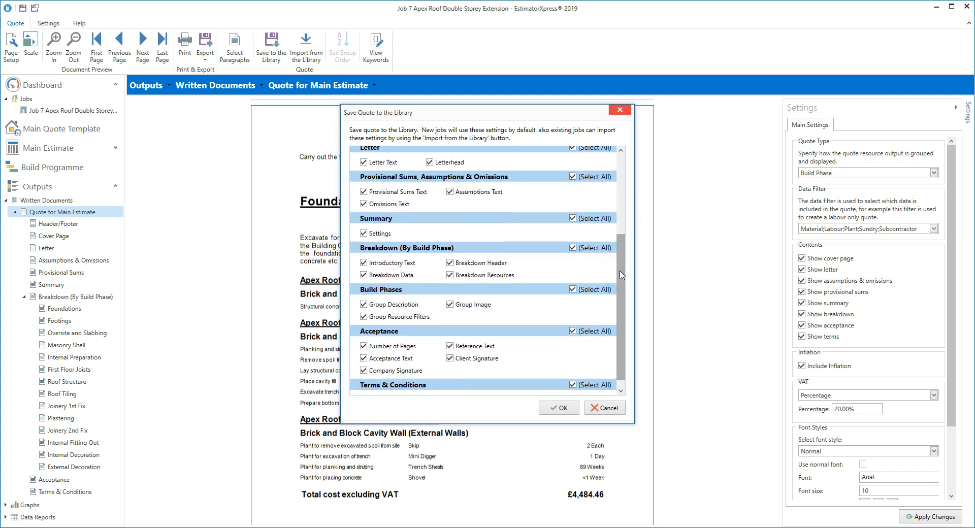
pyautogui.click(561, 410)
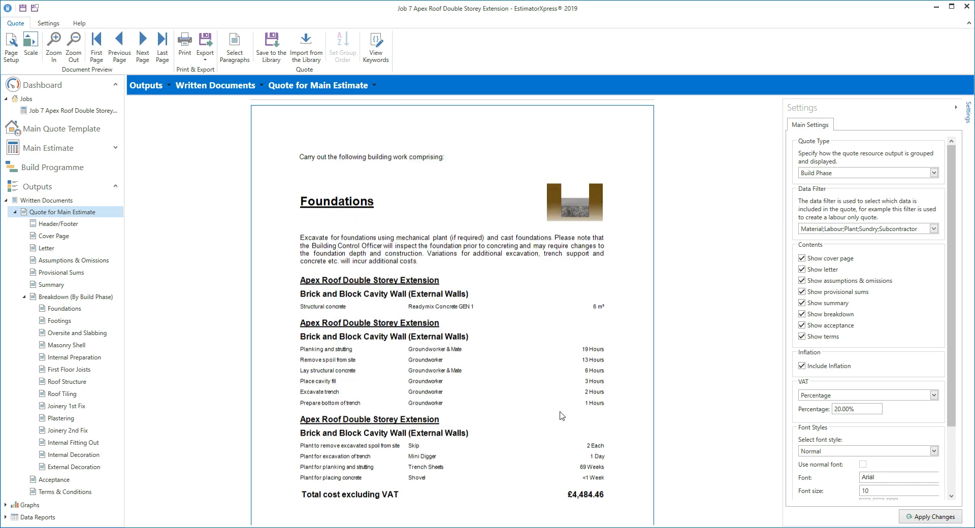